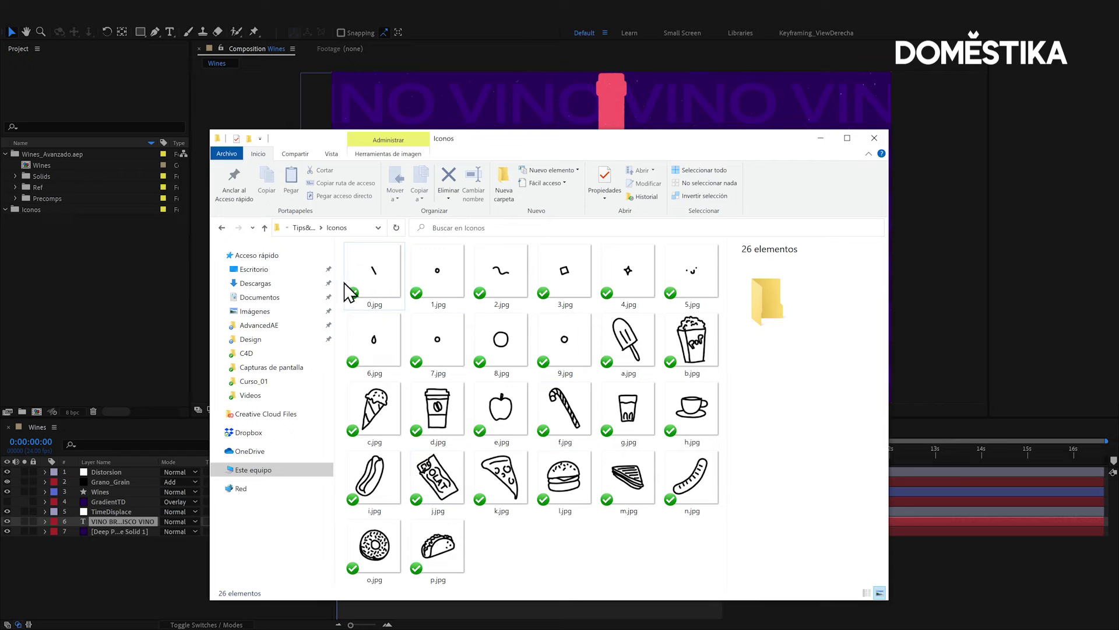
Select all 26 icon JPGs in File Explorer and drag them into the project's Iconos folder
key("ctrl+a")
left_click_drag(362, 280, 33, 214)
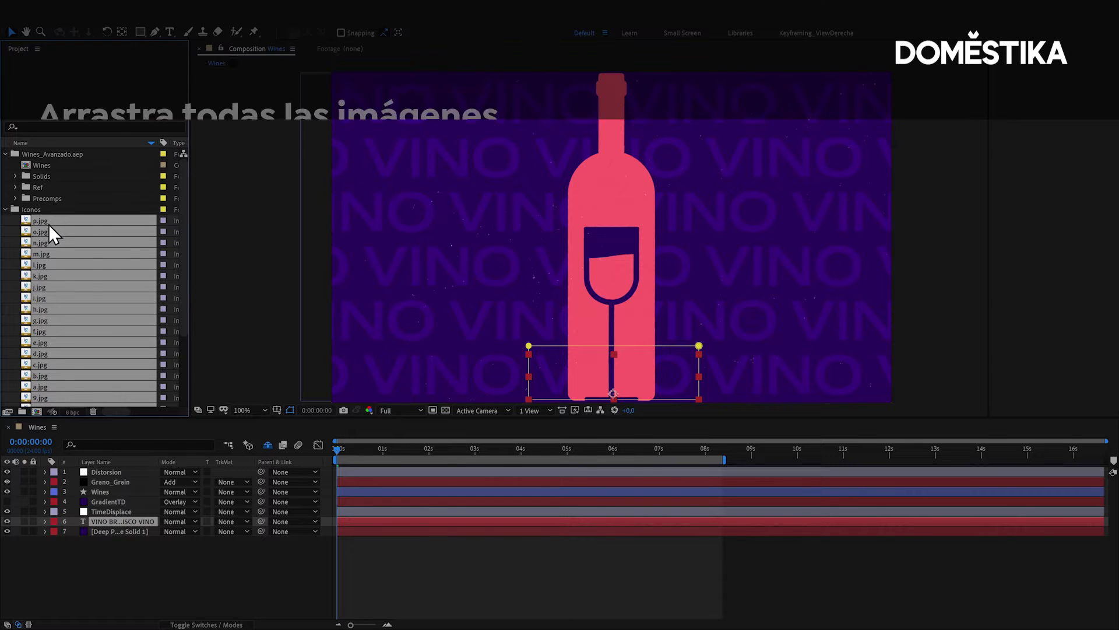
Drag the selected icon JPGs onto the New Composition button to reach New Composition from Selection
left_click_drag(50, 220, 38, 407)
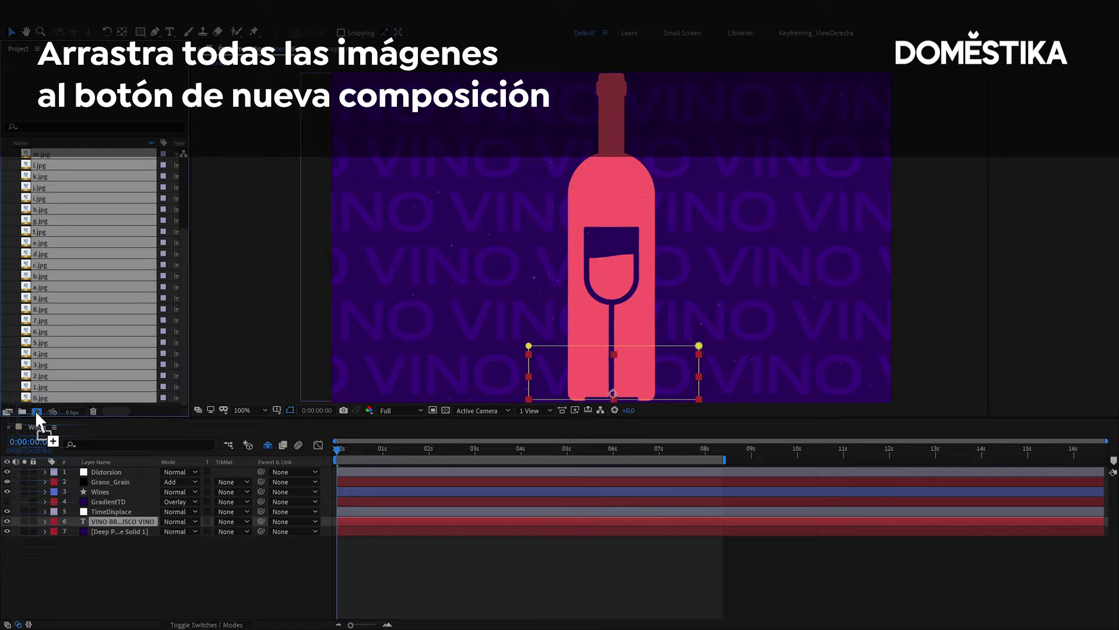
left_click_drag(35, 410, 36, 411)
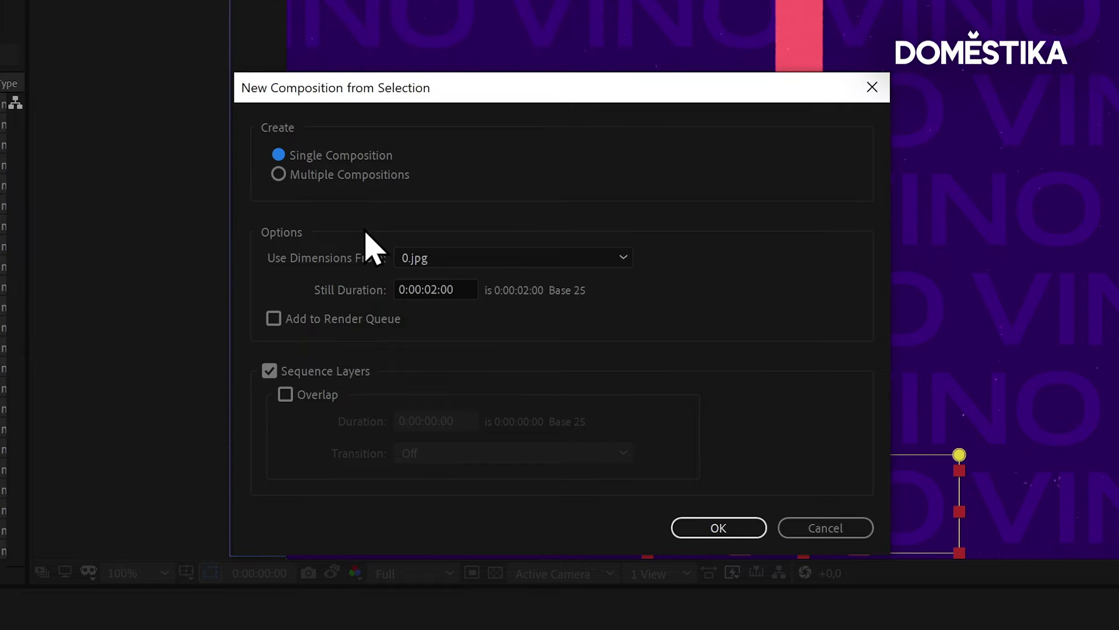
Make a single composition sized from 0.jpg, with 5-frame still duration and Sequence Layers on
left_click(540, 259)
left_click(441, 285)
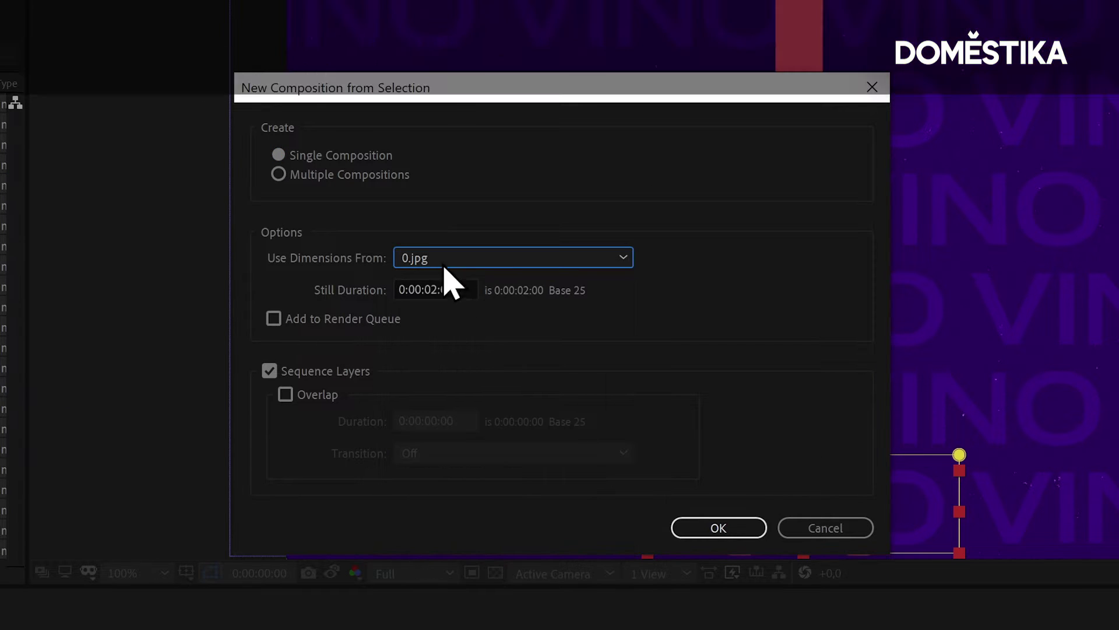
left_click(435, 290)
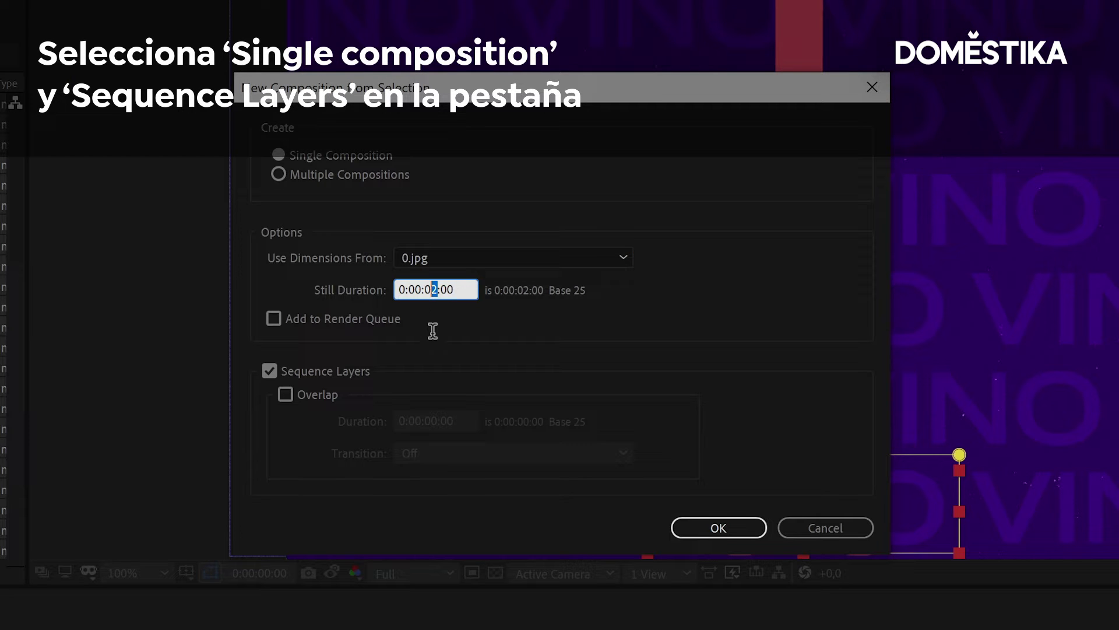
type("5")
key("Tab")
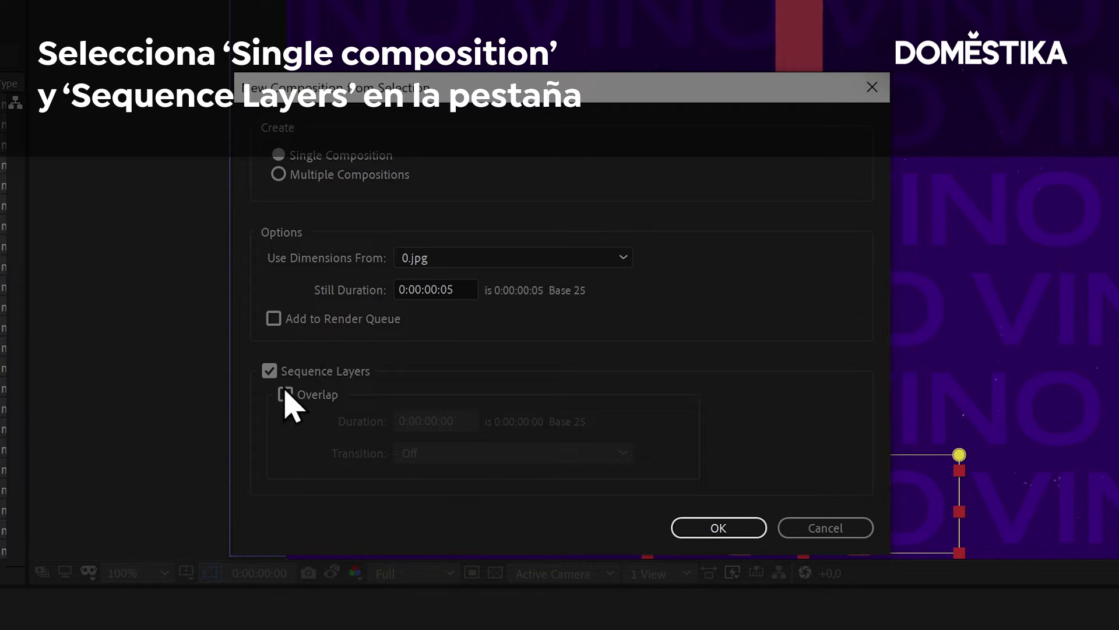
left_click(281, 374)
left_click(269, 371)
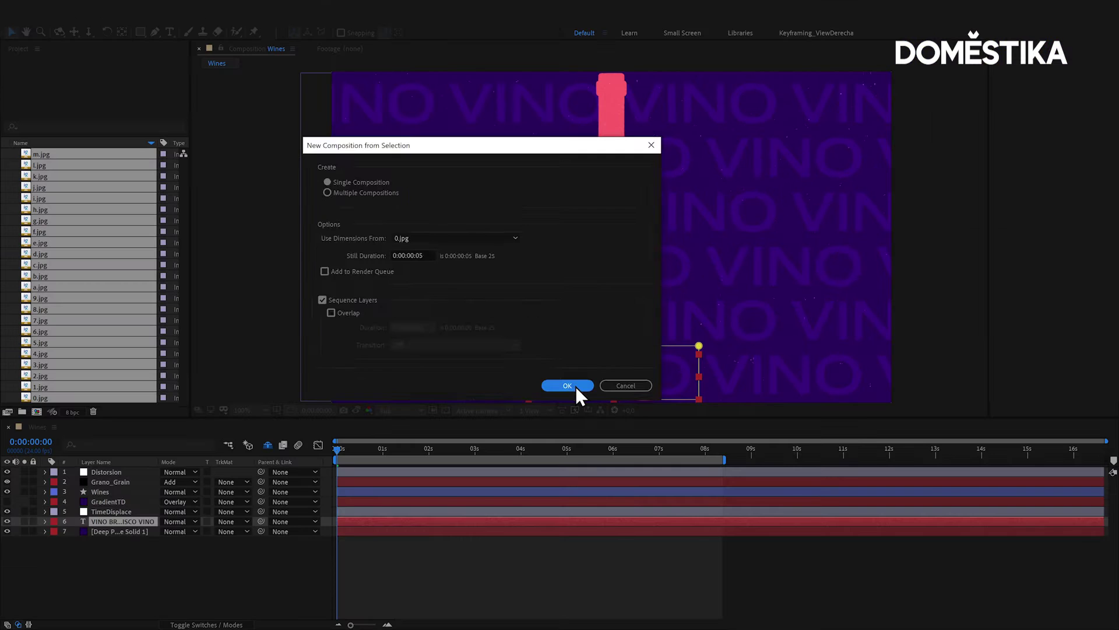
left_click(726, 532)
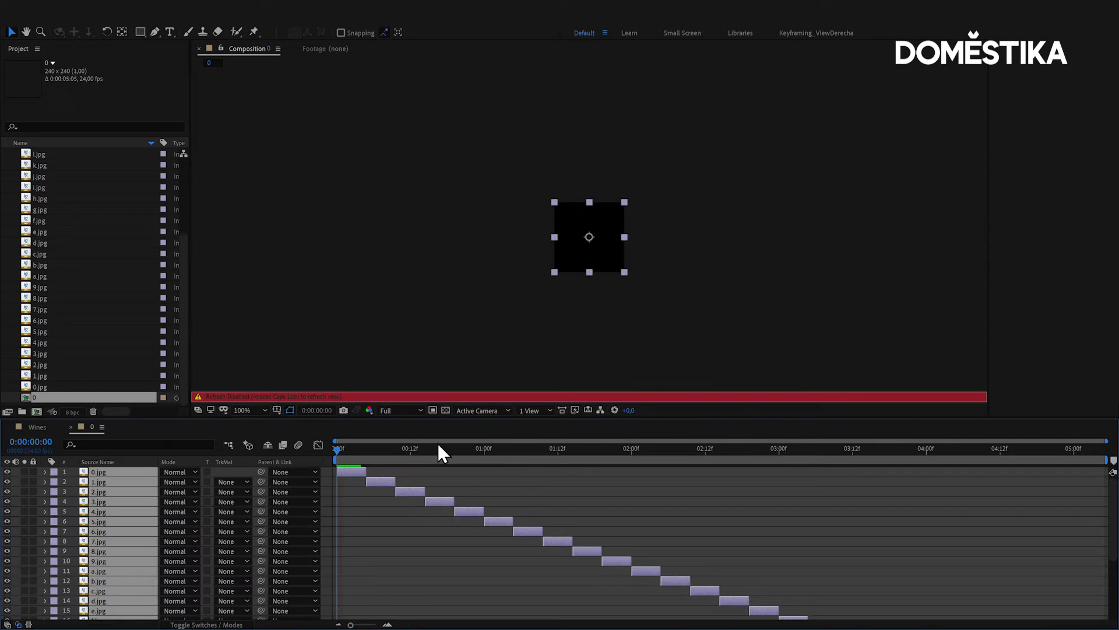
Rewind composition 0 to its first frame and preview the icon sequence
left_click_drag(365, 454, 308, 452)
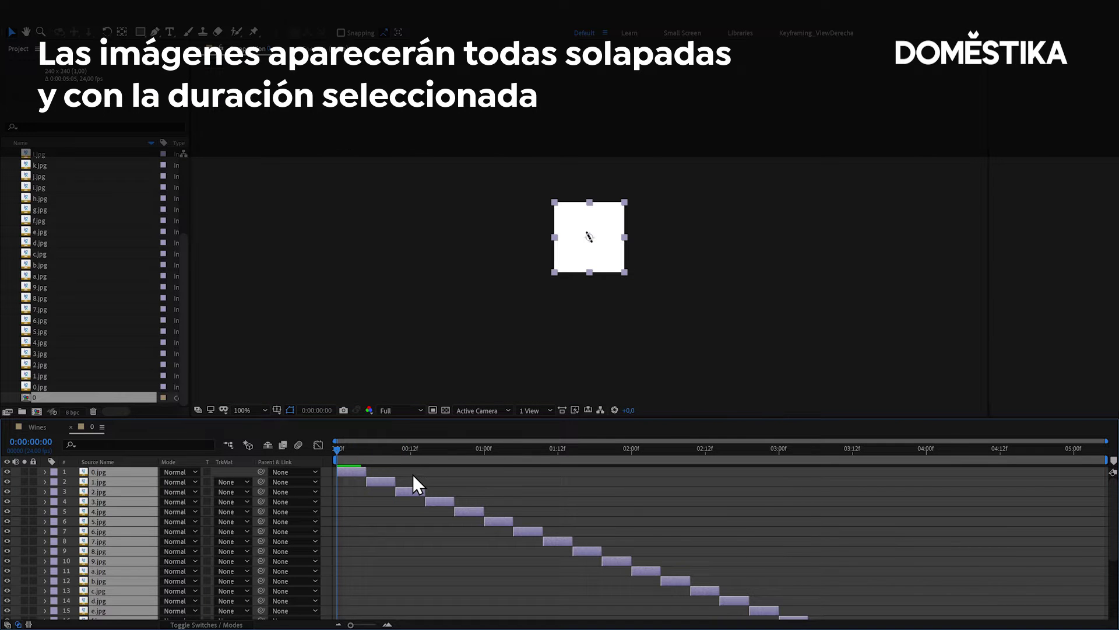
key("space")
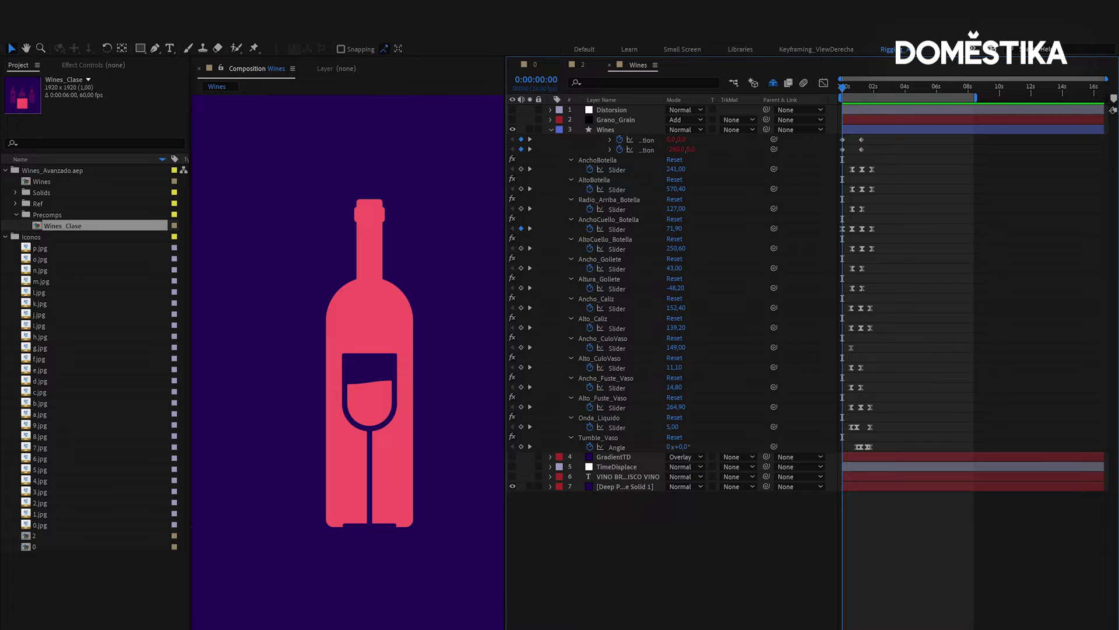
Open the Keyboard Shortcuts editor from the Edit menu
left_click(188, 19)
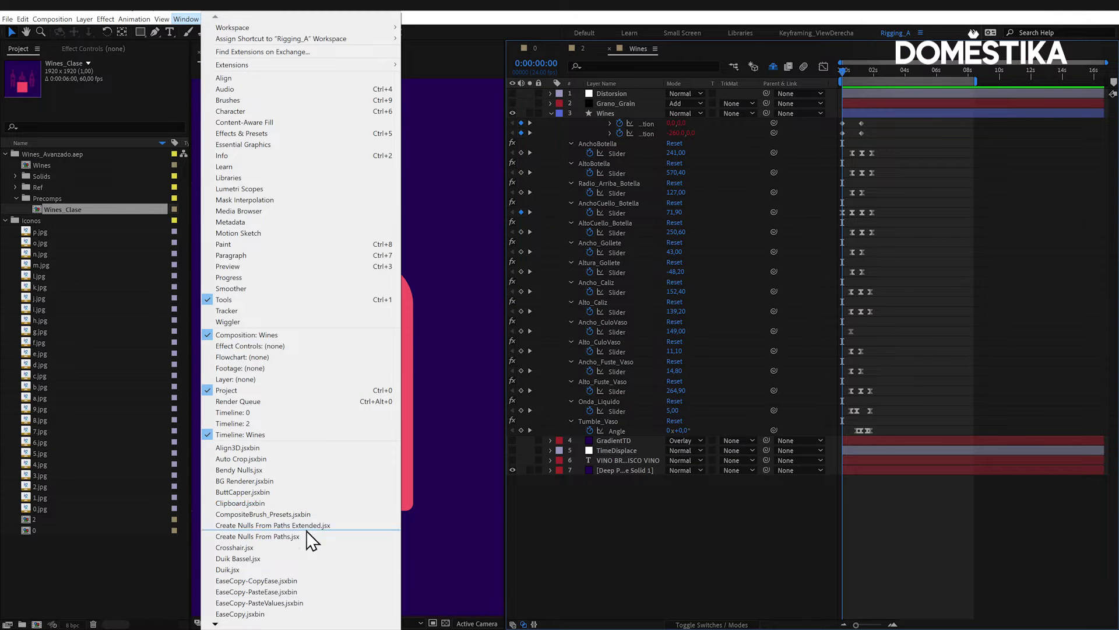
mouse_move(170, 21)
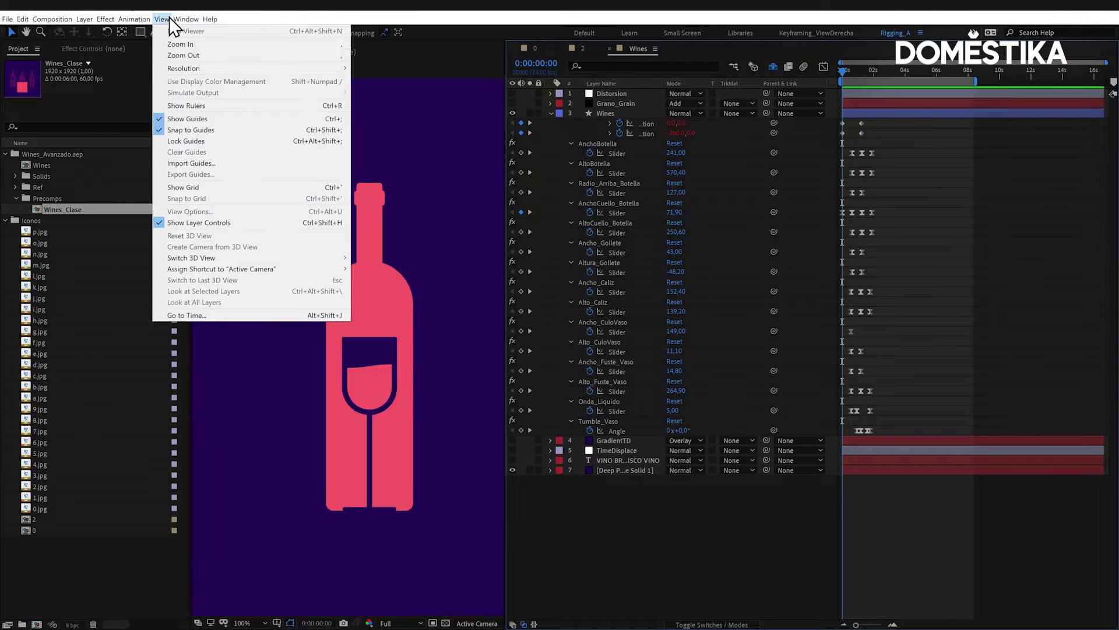
mouse_move(26, 21)
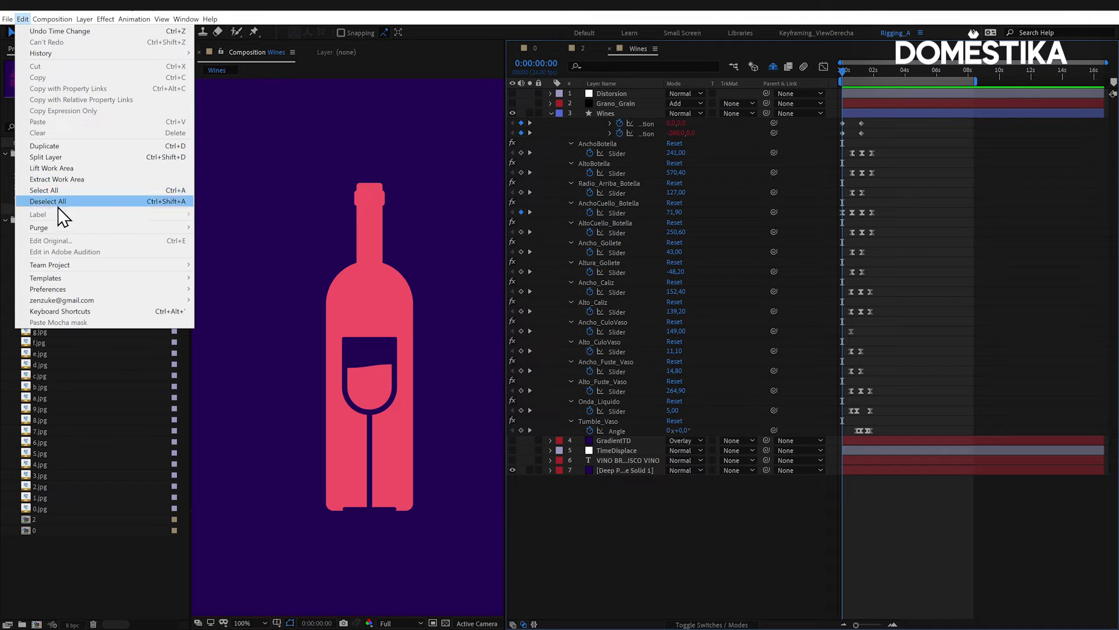
left_click(68, 310)
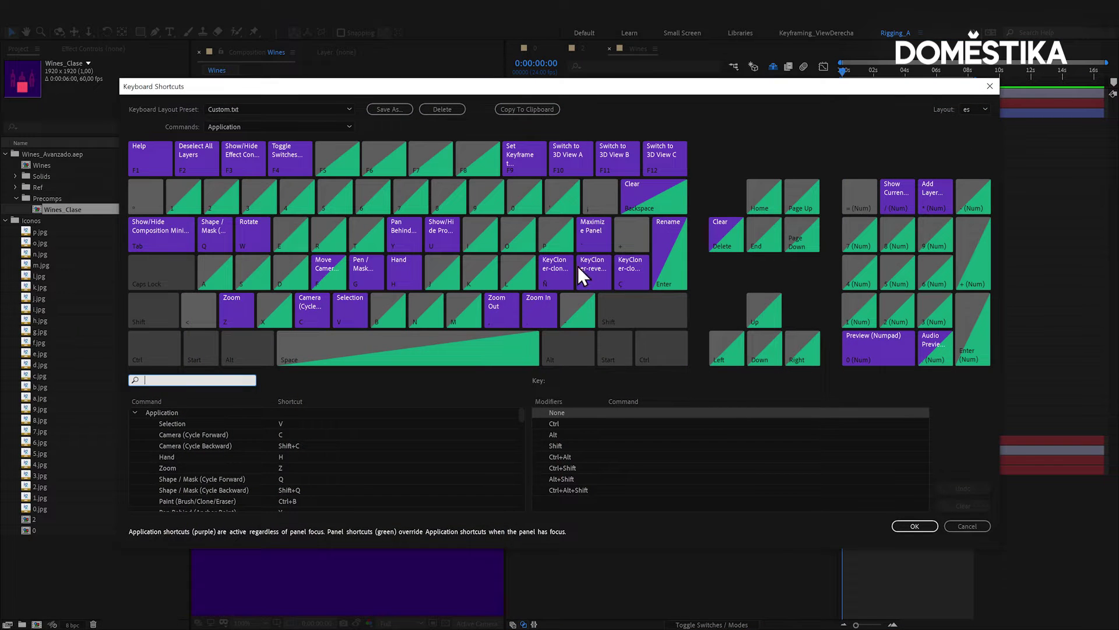
Inspect the KeyCloner clone, reverse and cloneReverse commands assigned to the Ñ, ´ and Ç keys
left_click(559, 280)
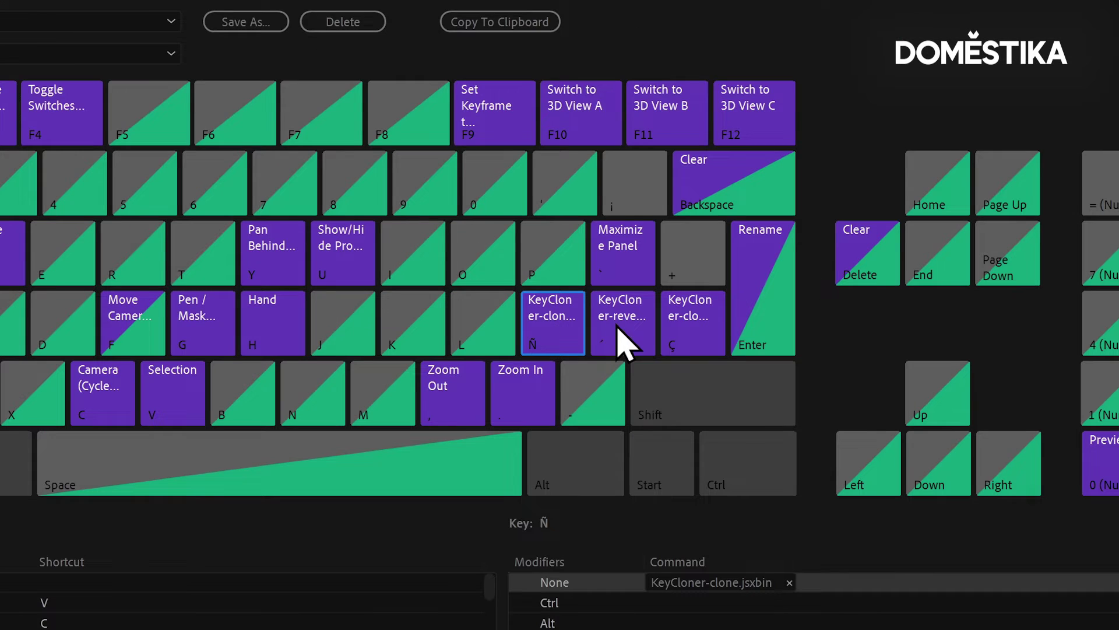
left_click(596, 278)
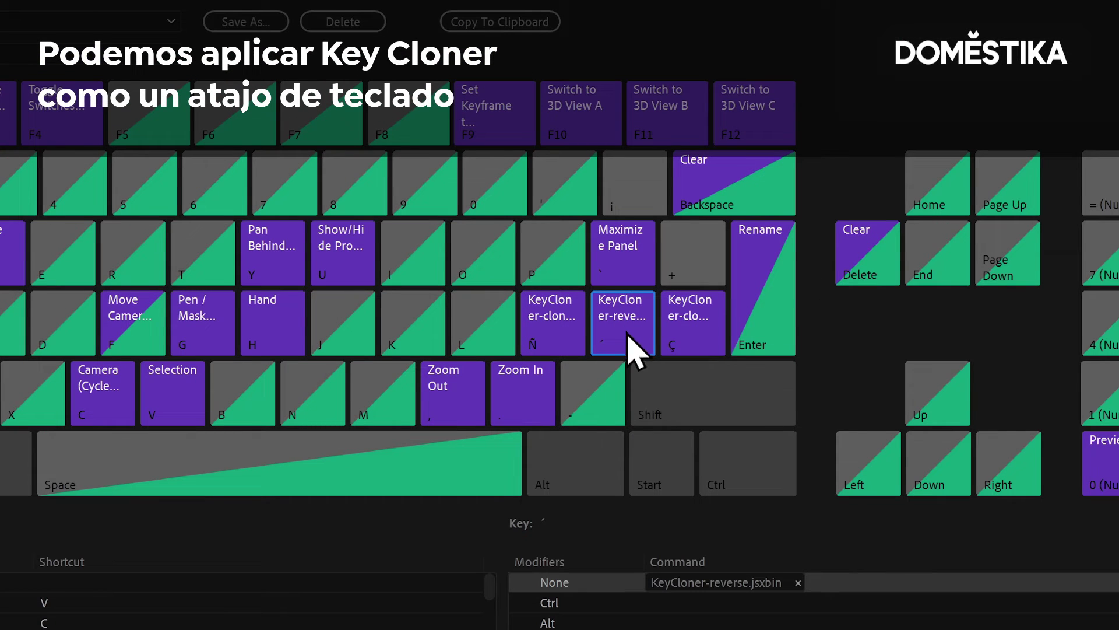
left_click(705, 326)
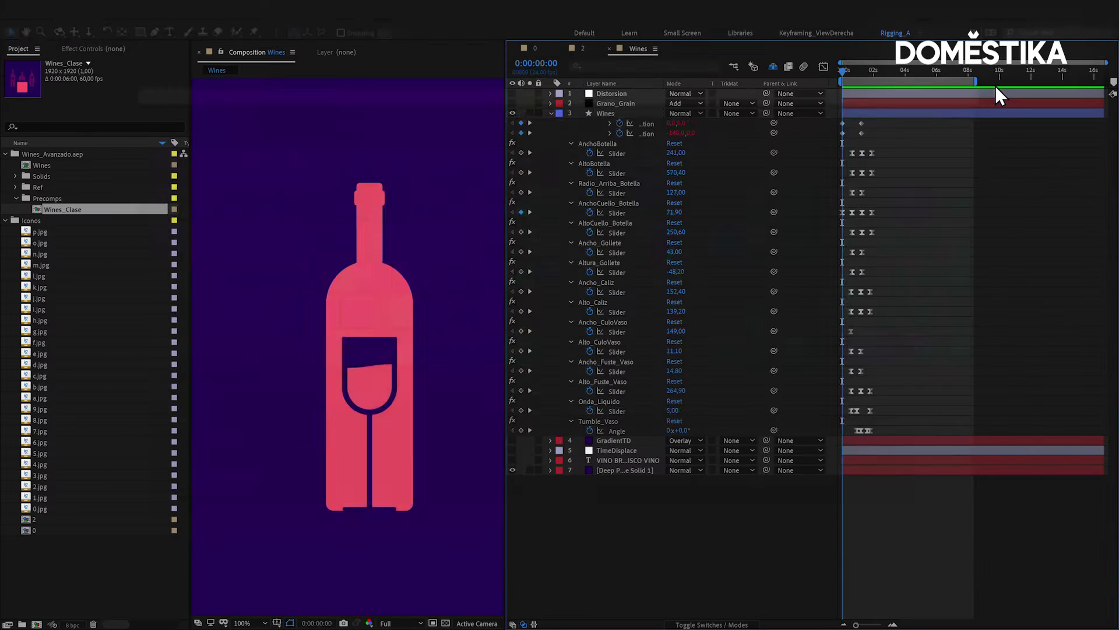
Marquee-select the Wines layer's keyframes and clone them at 0:00:05:09 with the Ç key
key("space")
left_click_drag(904, 120, 827, 441)
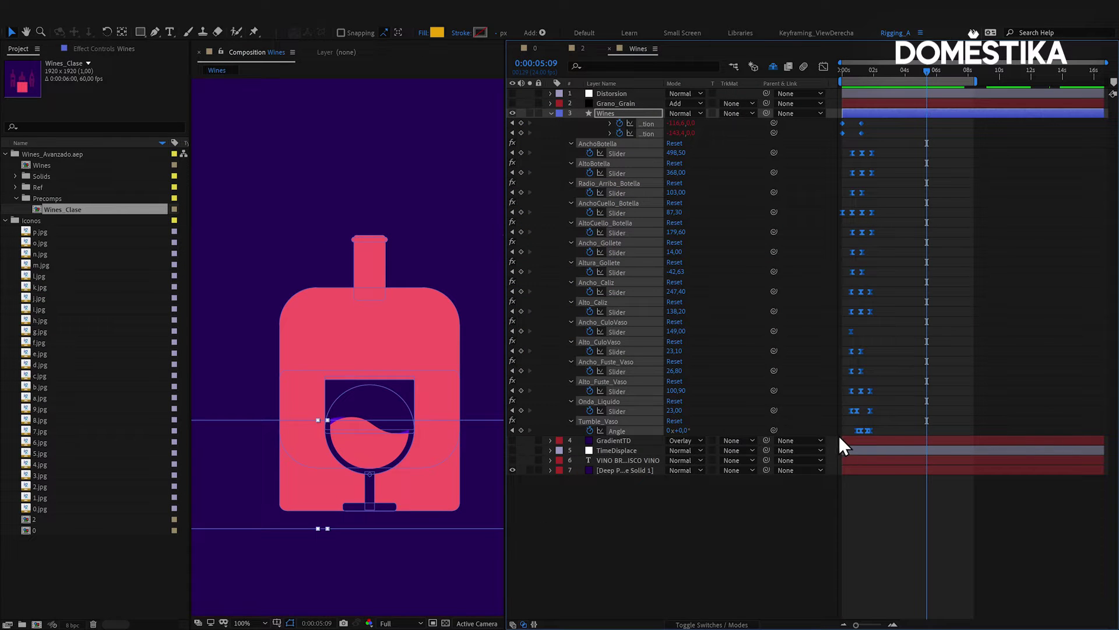
key("ccedilla")
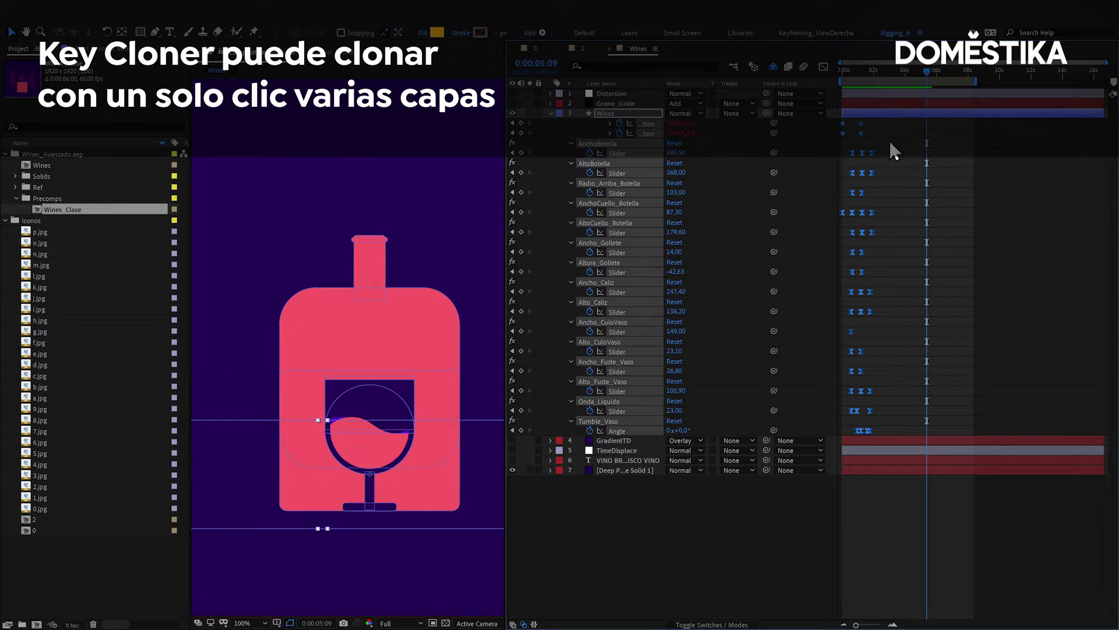
left_click_drag(900, 121, 814, 446)
left_click_drag(763, 495, 761, 493)
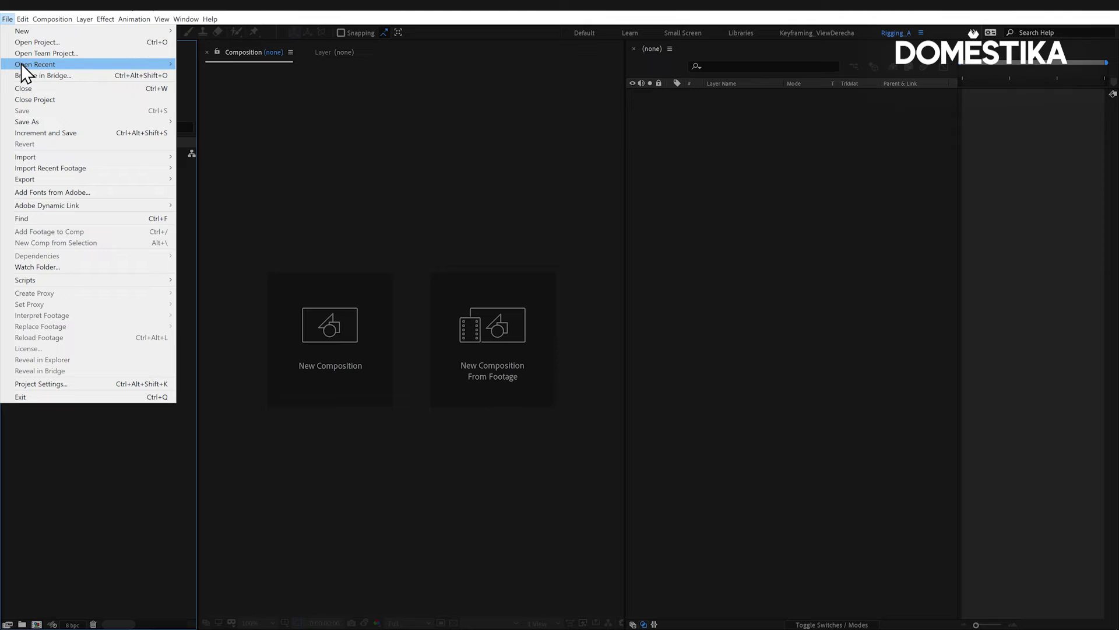
Reopen Wines_Avanzado.aep from recent projects, dismissing the missing-file and Sk-Modernist-Mono font warnings
mouse_move(134, 64)
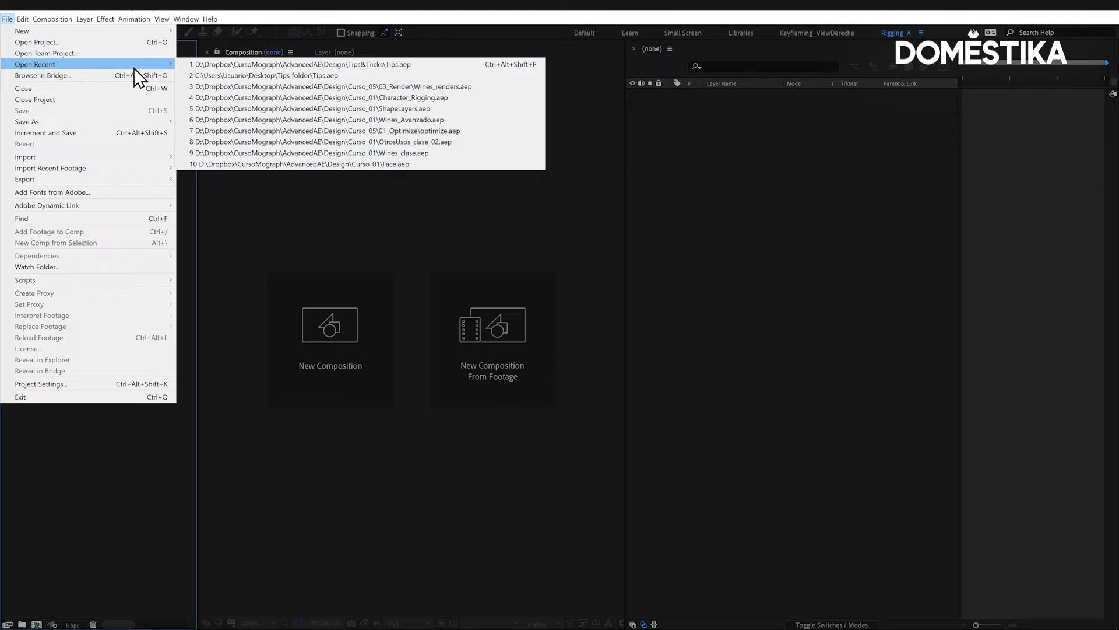
left_click(272, 68)
key("Return")
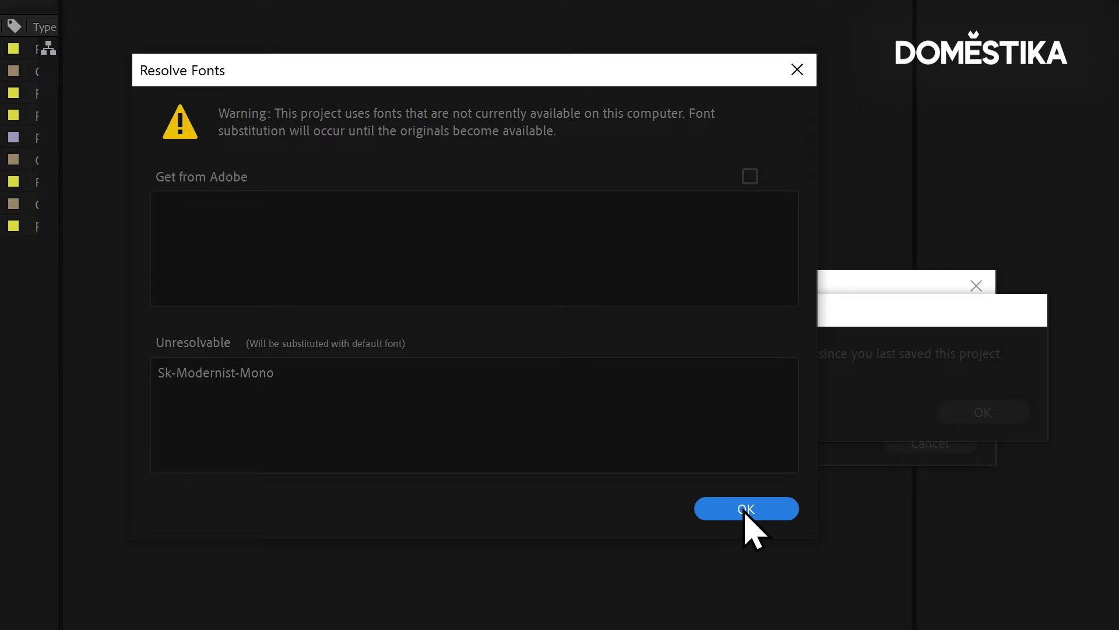
left_click(746, 510)
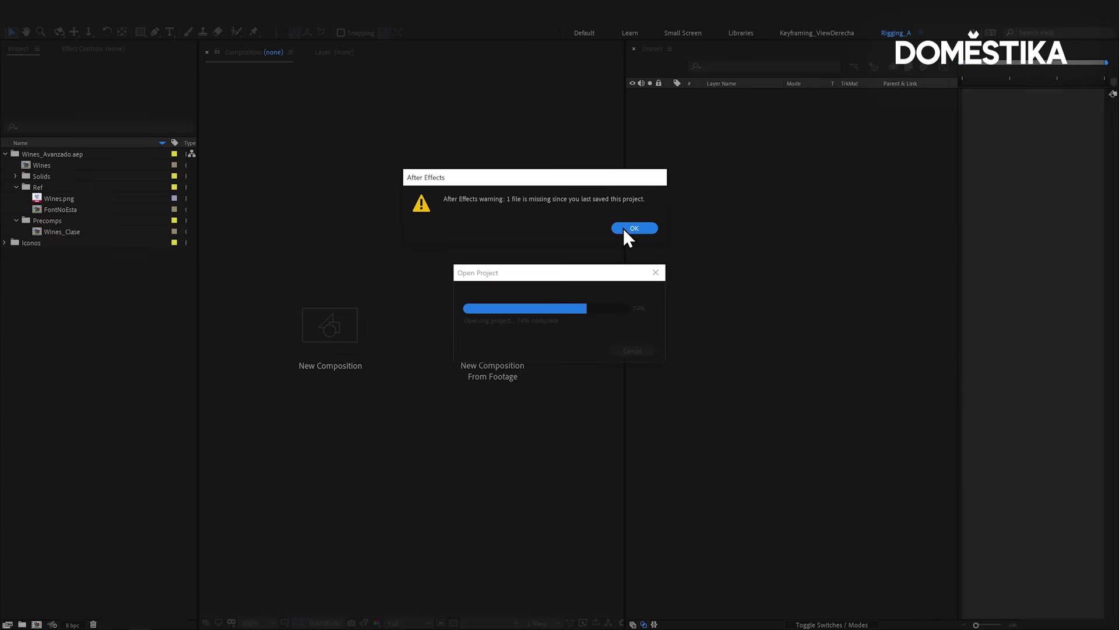
left_click(625, 228)
left_click(61, 126)
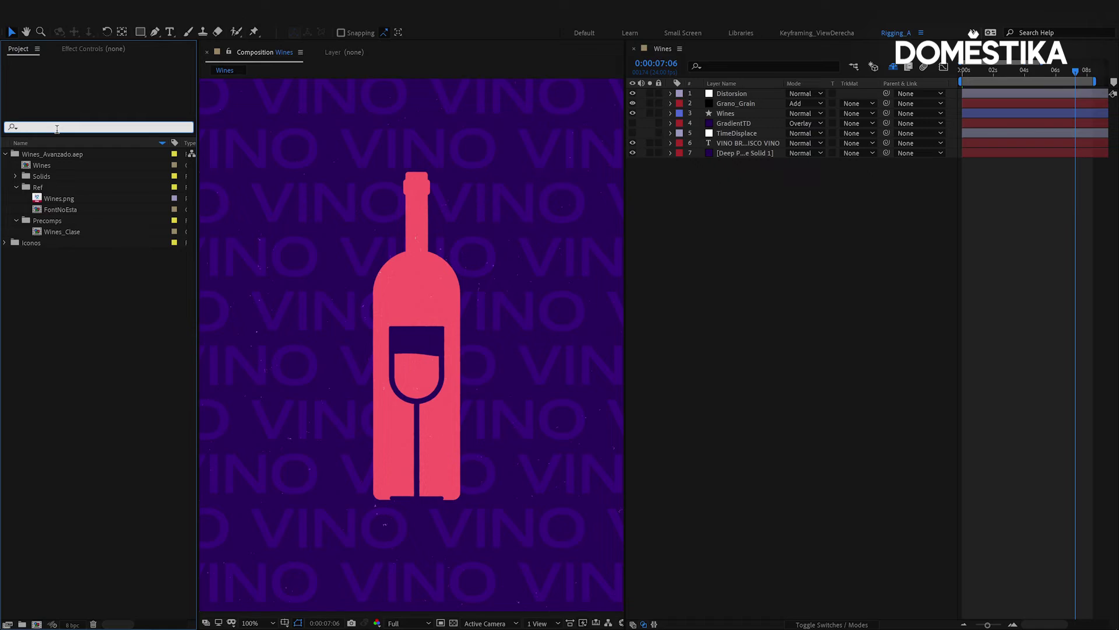
Search 'mis', filter the project by Missing Fonts, and open the FontNoEsta composition
type("mis")
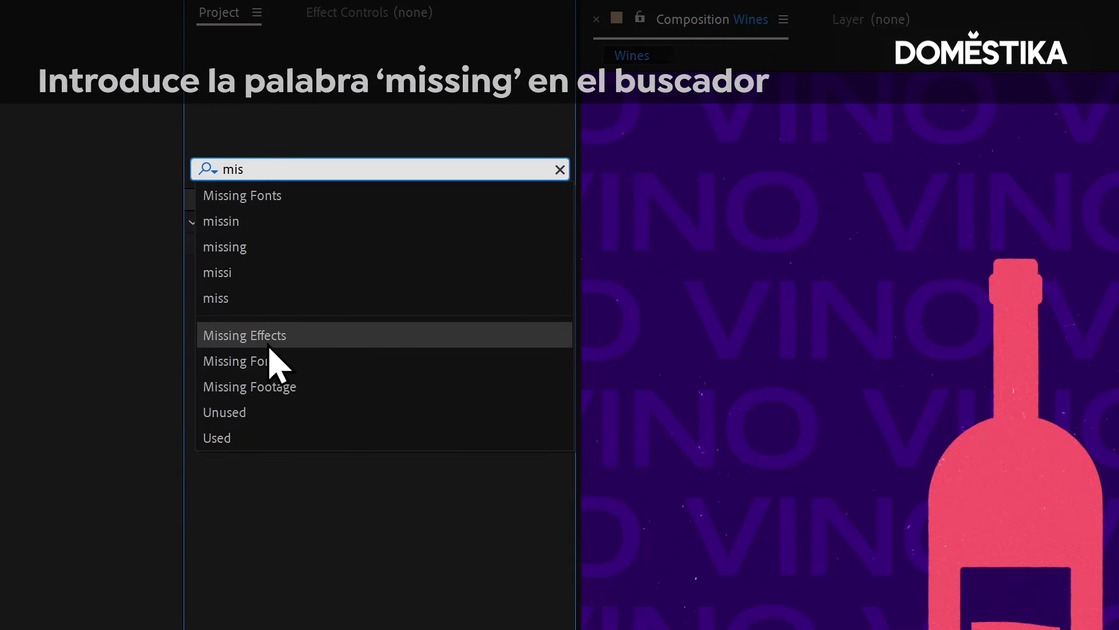
key("BackSpace")
key("BackSpace")
left_click(279, 386)
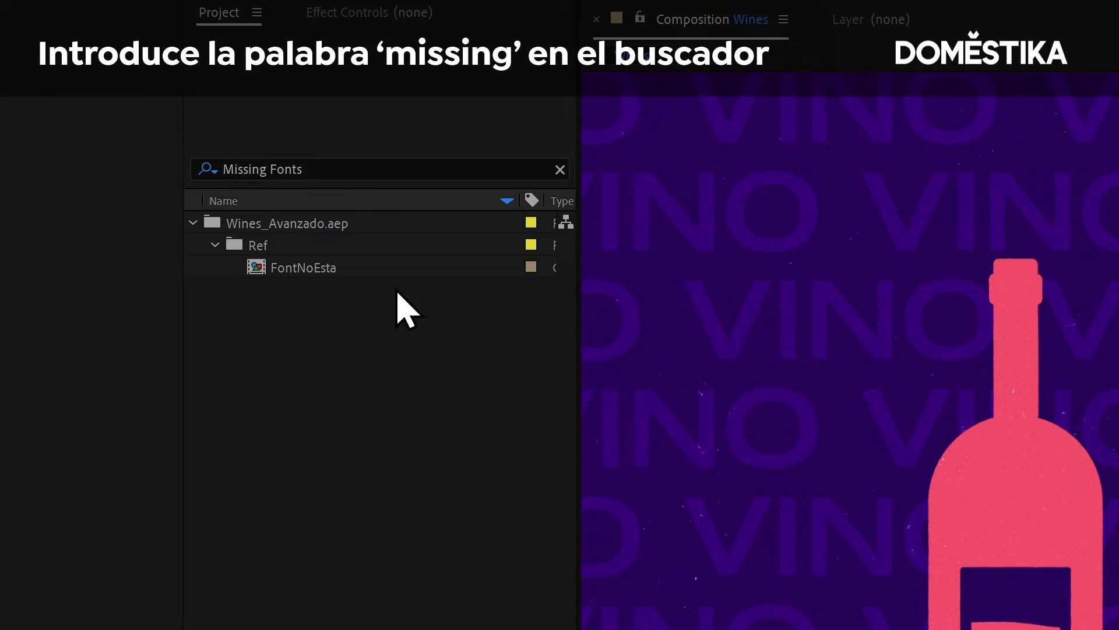
double_click(293, 273)
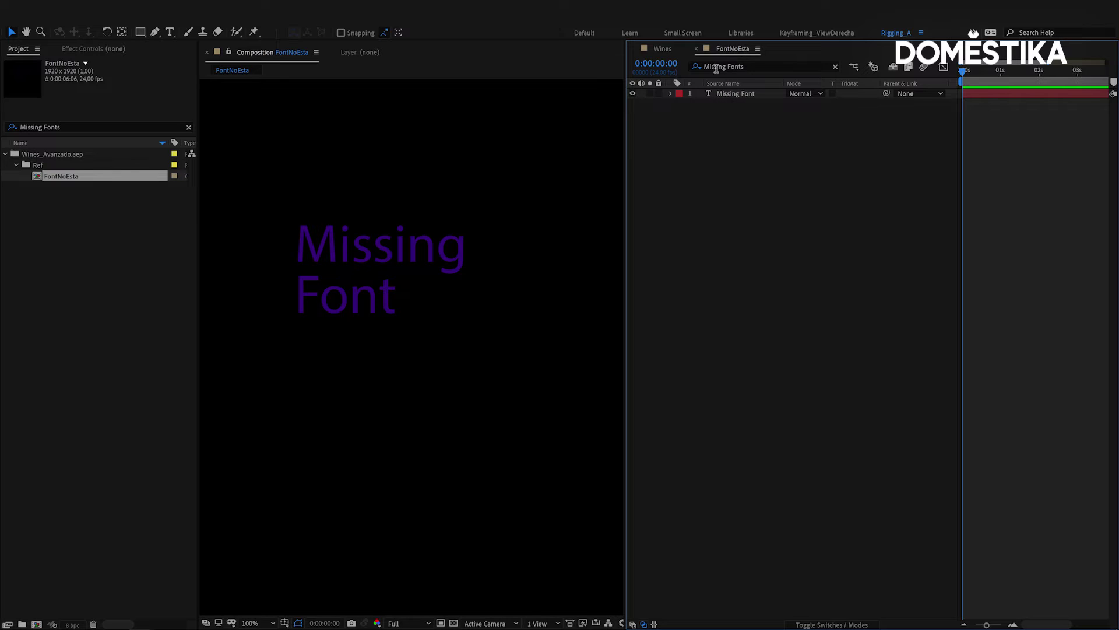
Select the Missing Font text layer and show the Character panel from the Window menu
left_click(735, 94)
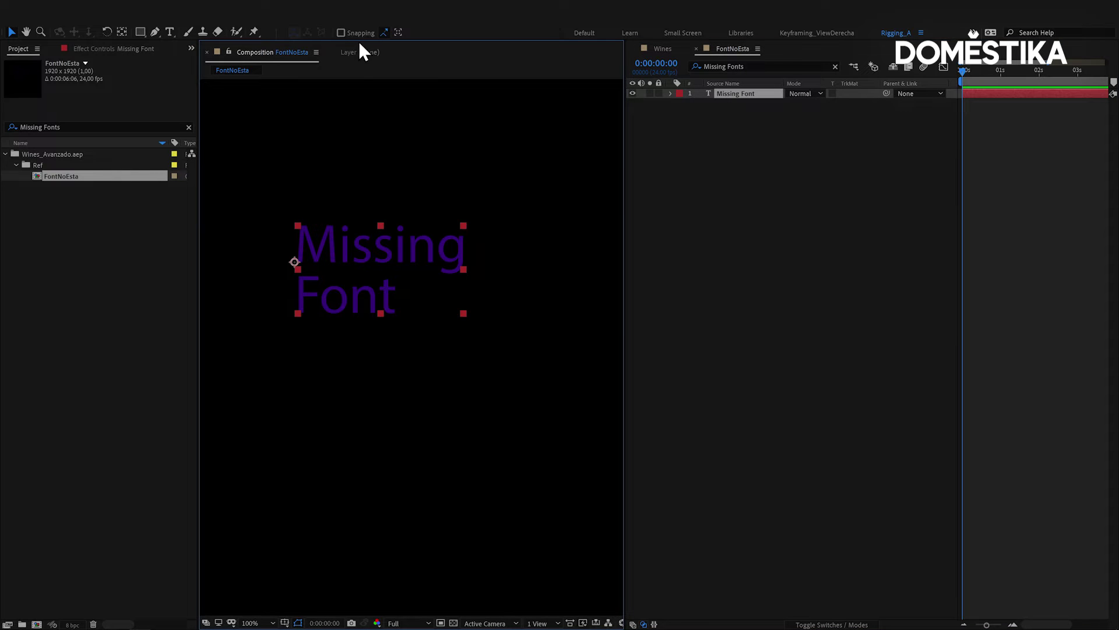
left_click(185, 19)
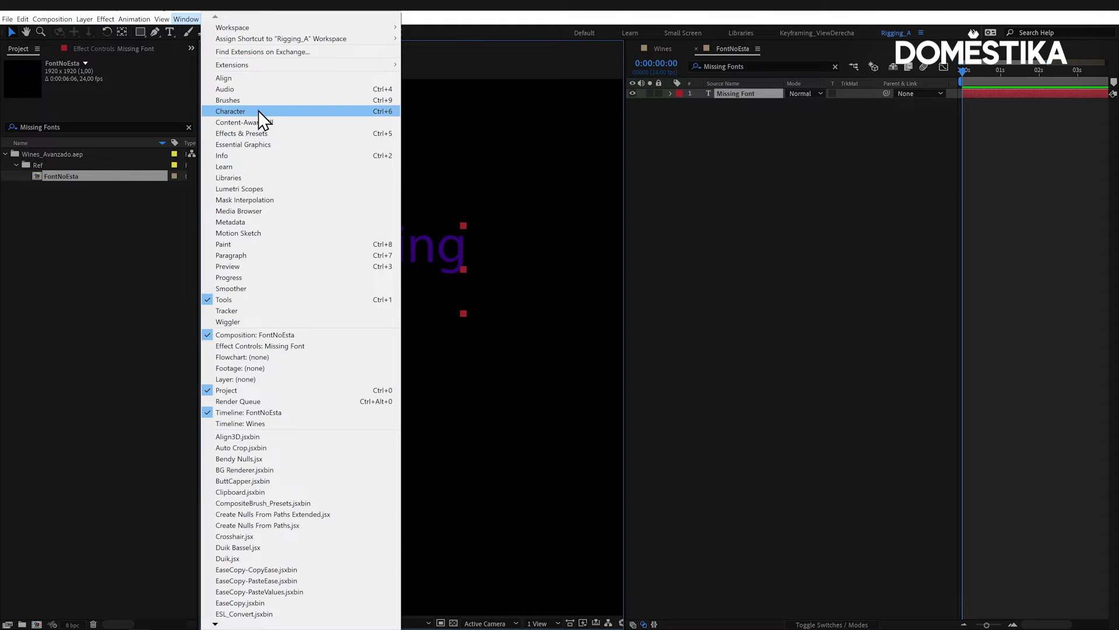
left_click(260, 113)
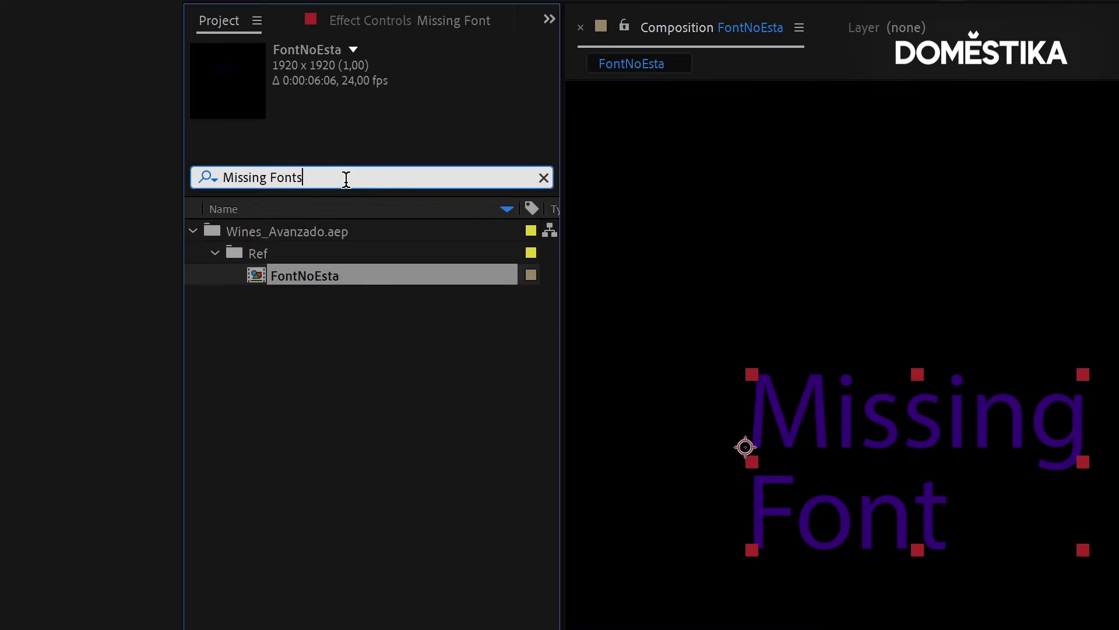
Filter the Project panel to 'Missing' and trace d.jpg to layer 14 of composition 0
key("BackSpace")
key("BackSpace")
key("BackSpace")
key("BackSpace")
key("BackSpace")
key("BackSpace")
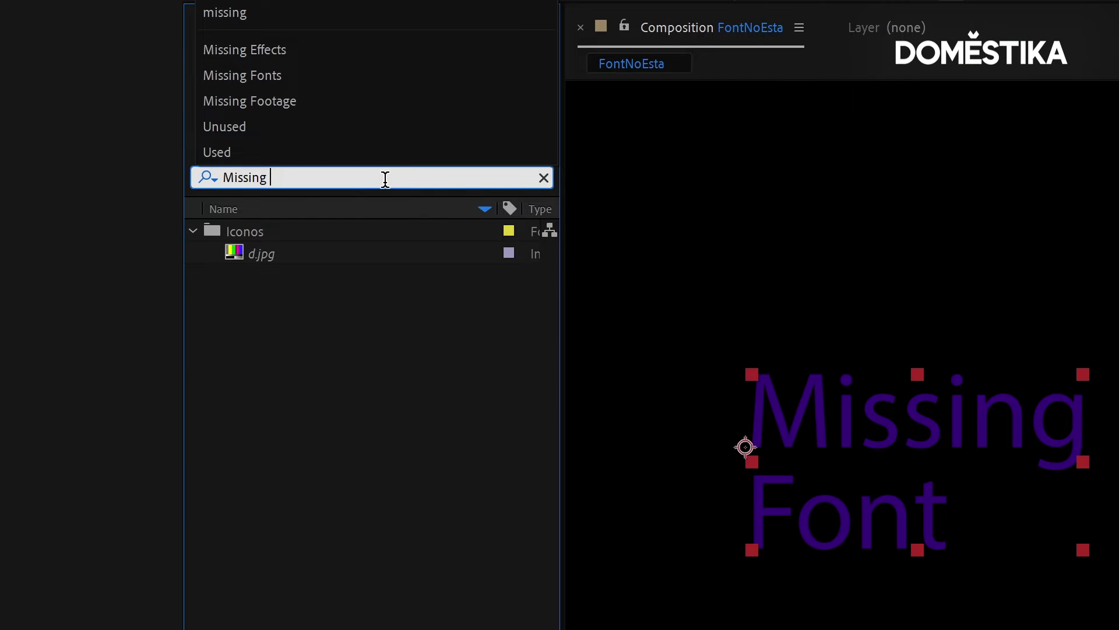
key("Return")
left_click(312, 259)
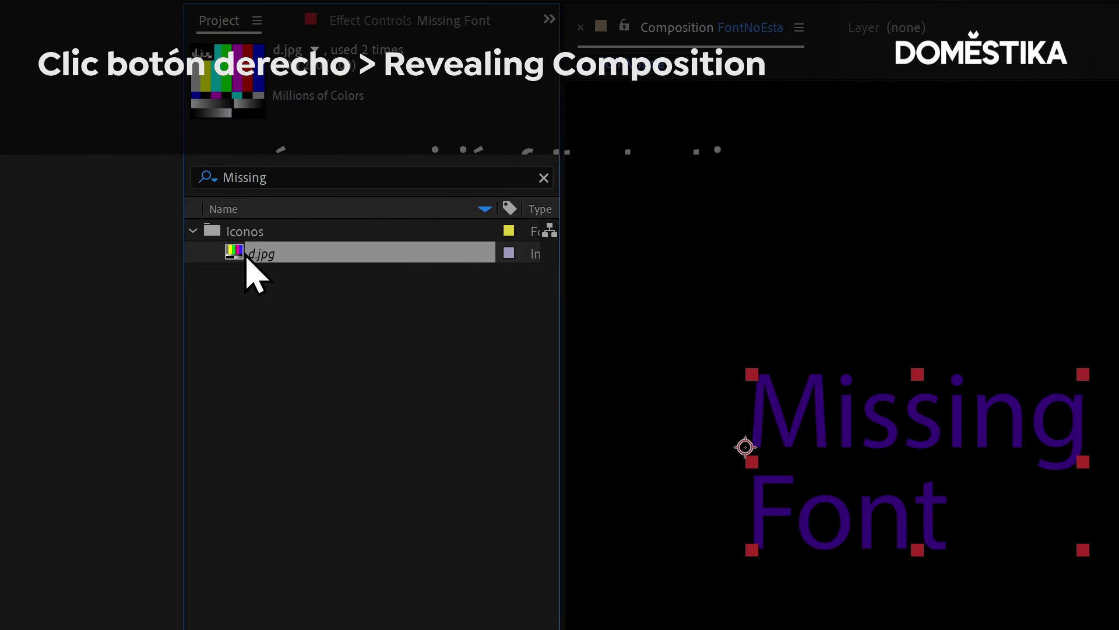
right_click(269, 255)
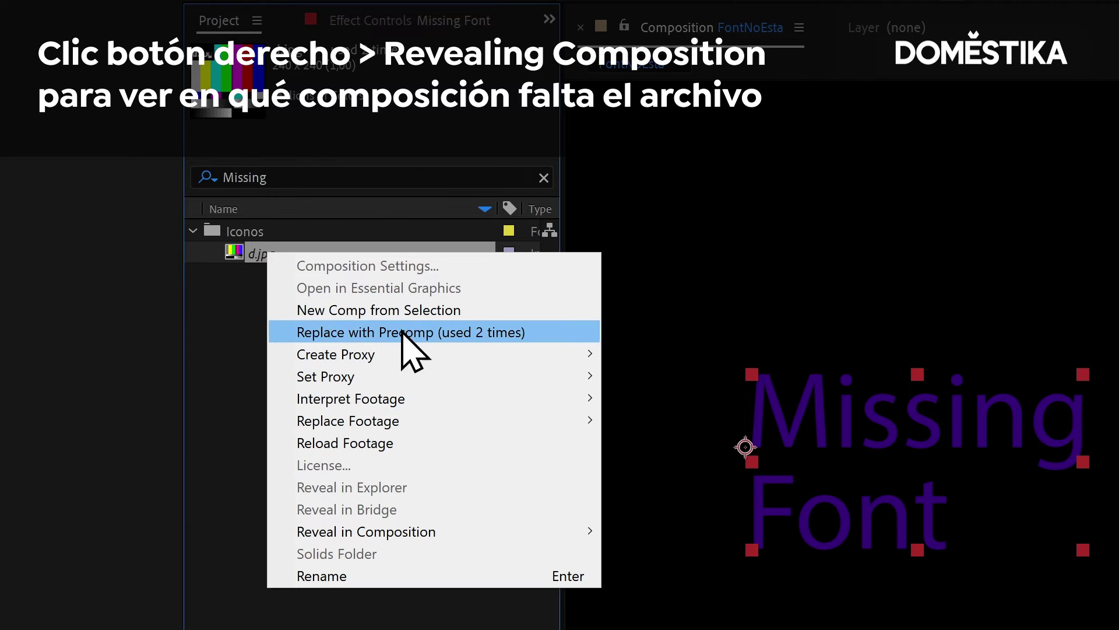
mouse_move(447, 536)
left_click(682, 532)
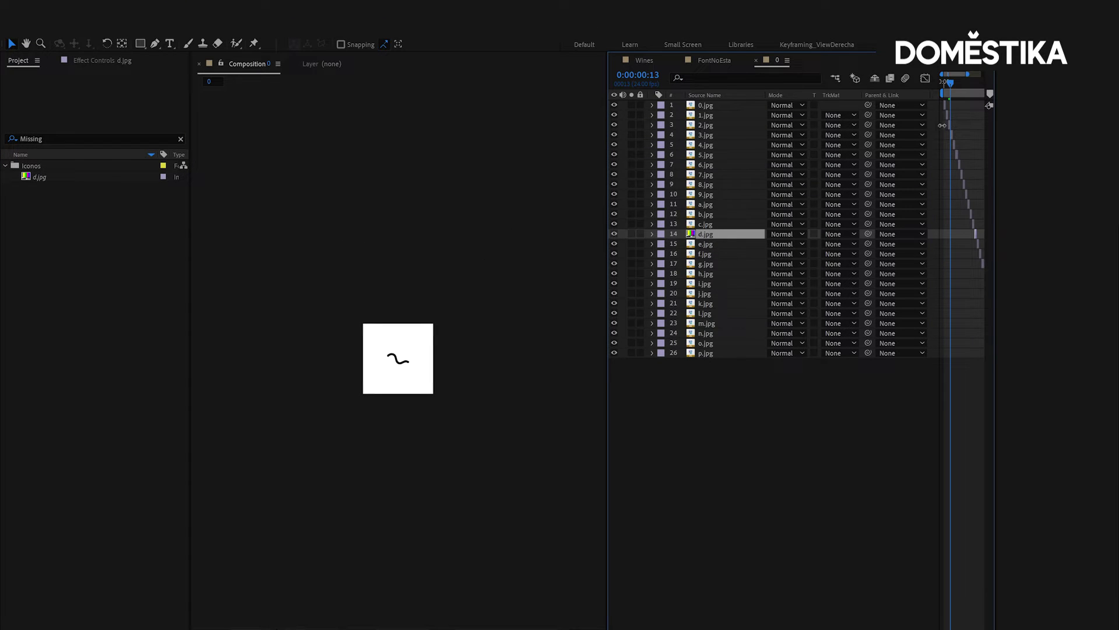
left_click(32, 177)
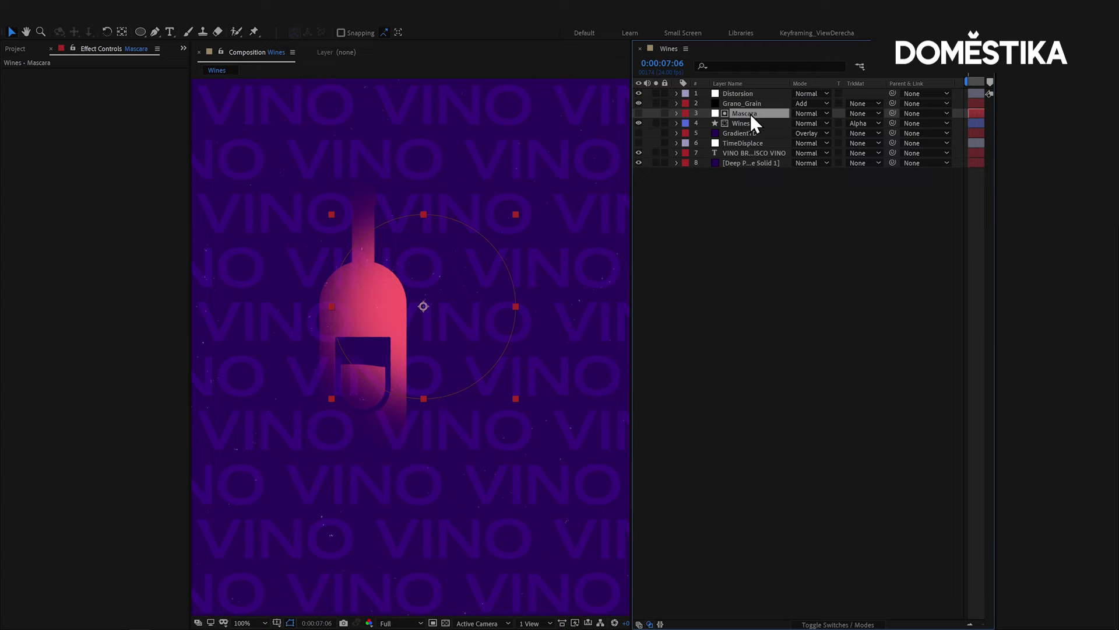
Set the Wines layer's track matte to None
left_click(866, 123)
left_click(868, 132)
left_click(733, 123)
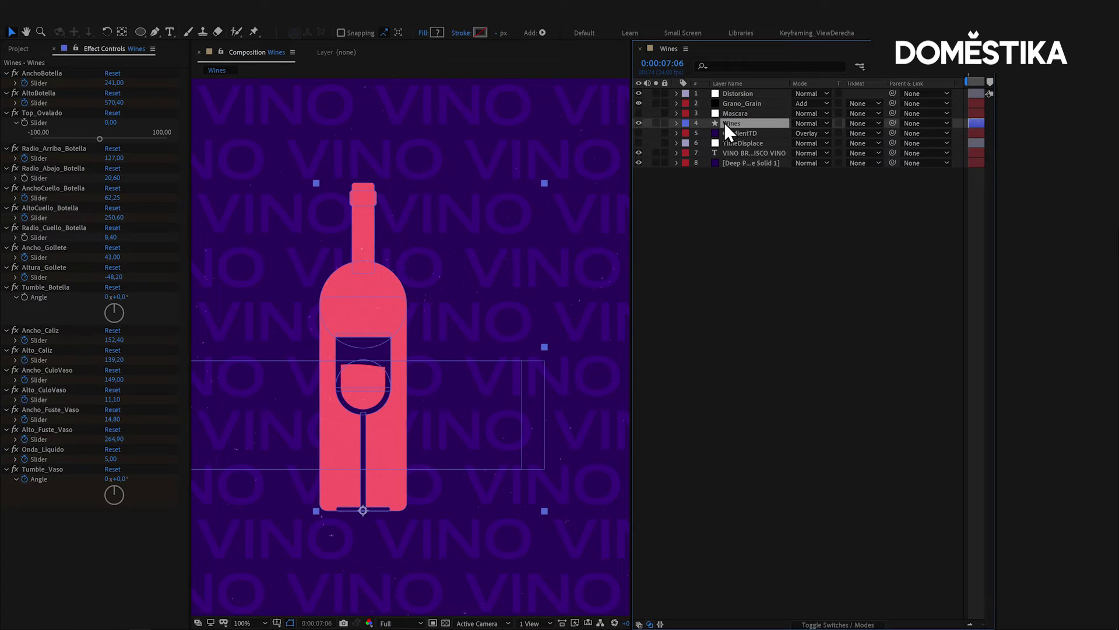
Collapse all the Wines effects, from AnchoBotella through Tumble_Vaso, in Effect Controls
left_click(6, 74)
left_click(7, 83)
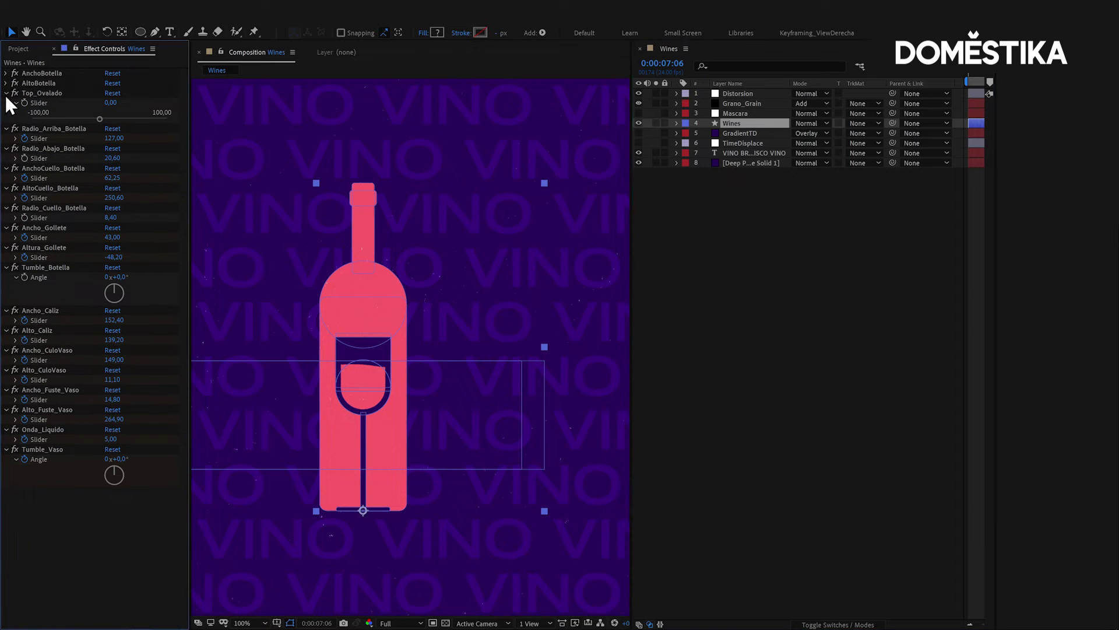
left_click(6, 93)
left_click(7, 103)
left_click(7, 113)
left_click(6, 123)
left_click(6, 133)
left_click(52, 145)
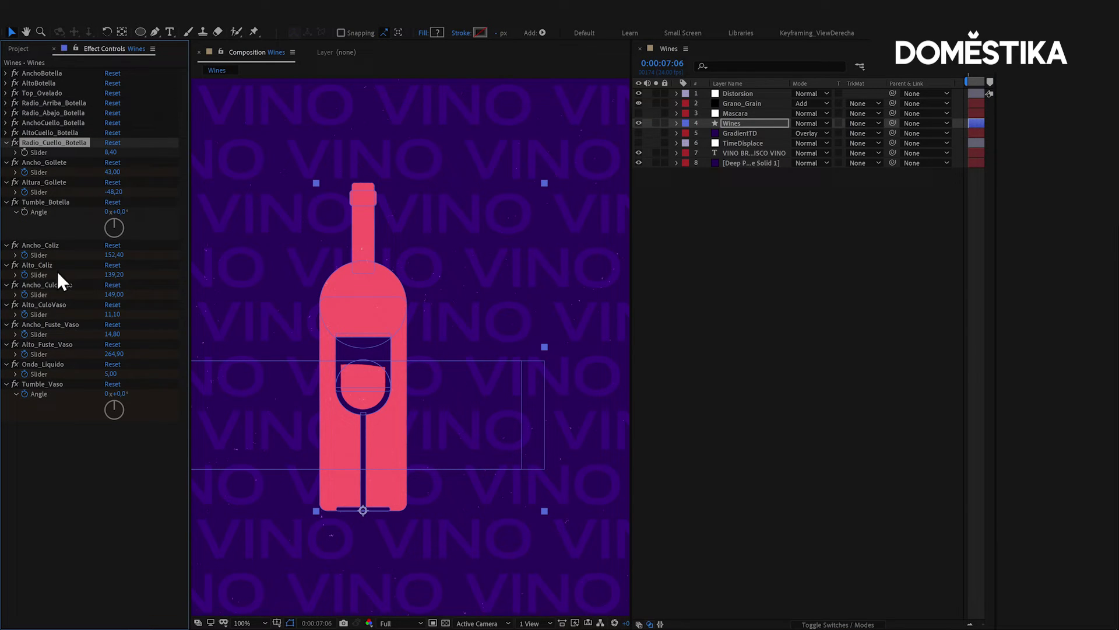
left_click(56, 385, "shift")
left_click(7, 143)
Deselect everything and draw a yellow ellipse over the bottle with the Ellipse tool
left_click(81, 316)
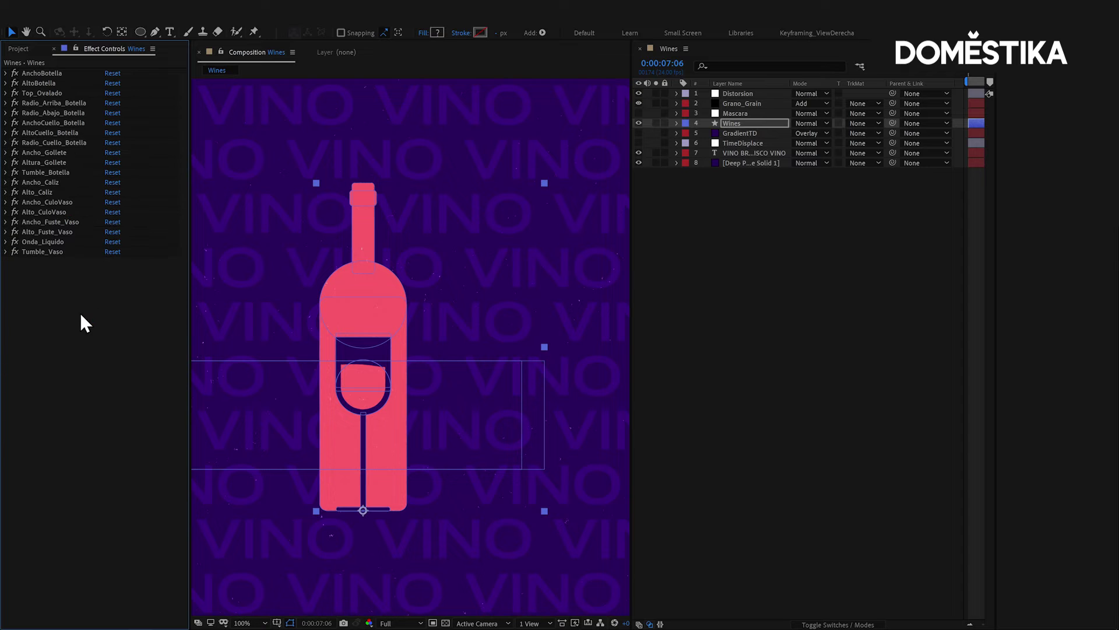
left_click(729, 201)
left_click(140, 32)
mouse_move(311, 152)
left_mouse_down()
mouse_move(540, 361)
mouse_move(515, 373)
left_mouse_up()
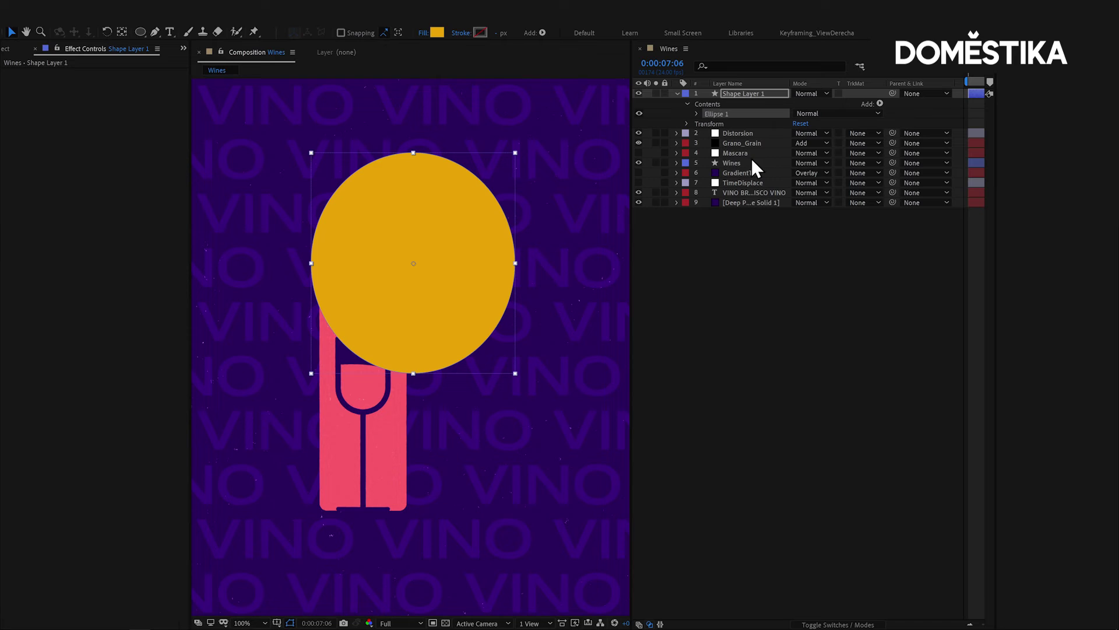
Apply Channel > Set Matte to Wines, taking the matte from Shape Layer 1
left_click(740, 163)
right_click(58, 106)
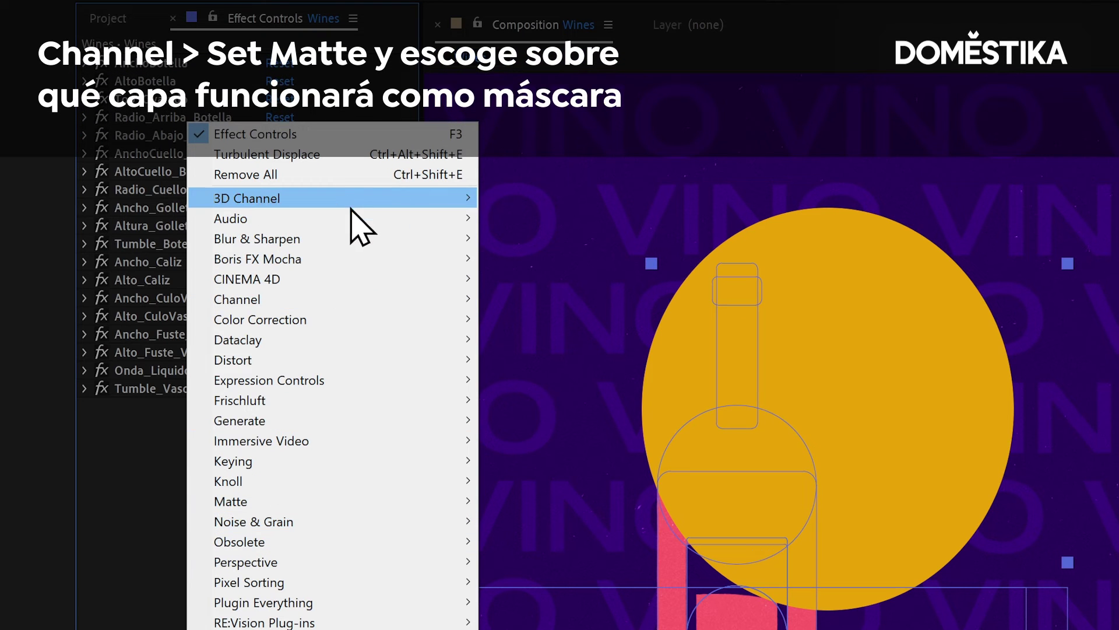
mouse_move(328, 302)
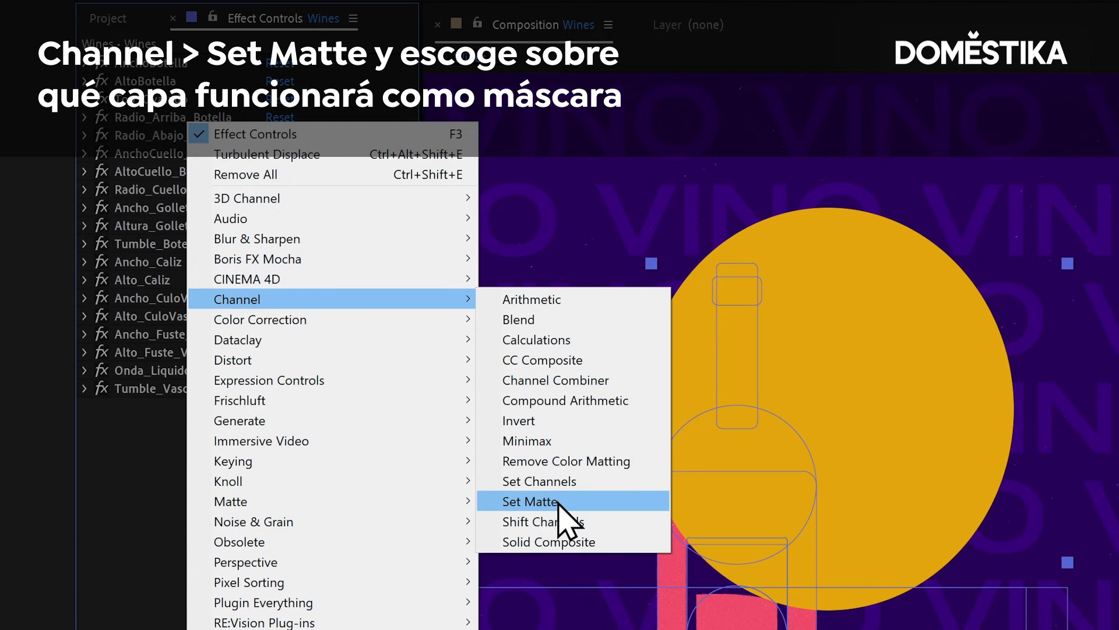
left_click(556, 500)
left_click(312, 425)
left_click(365, 469)
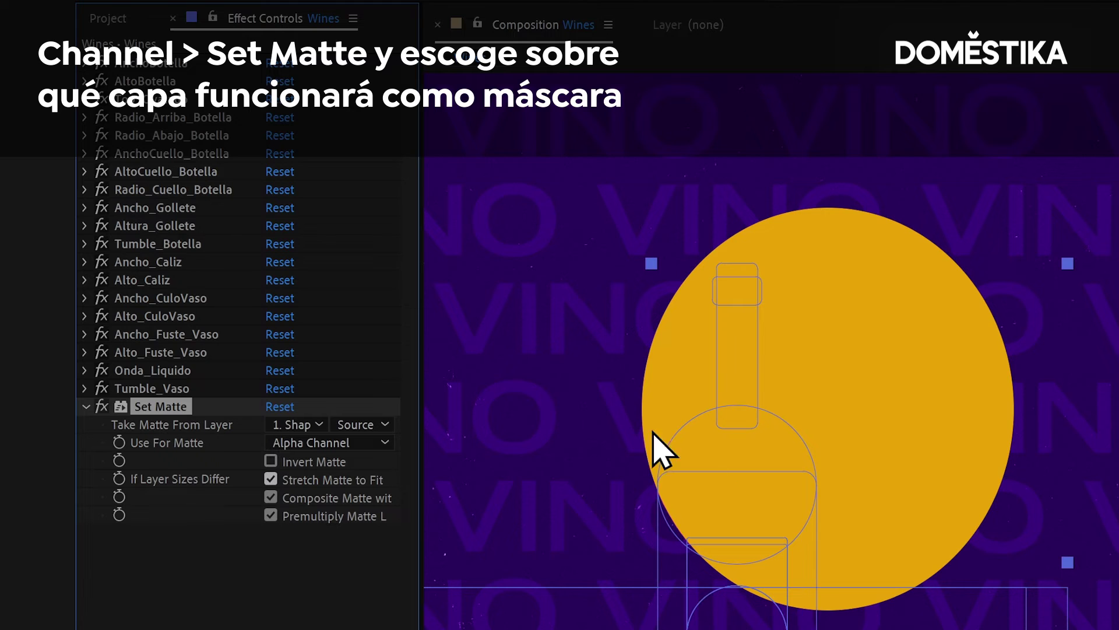
Hide the ellipse layer, enlarge Ellipse 1's size, and make the Mascara layer visible
left_click(639, 93)
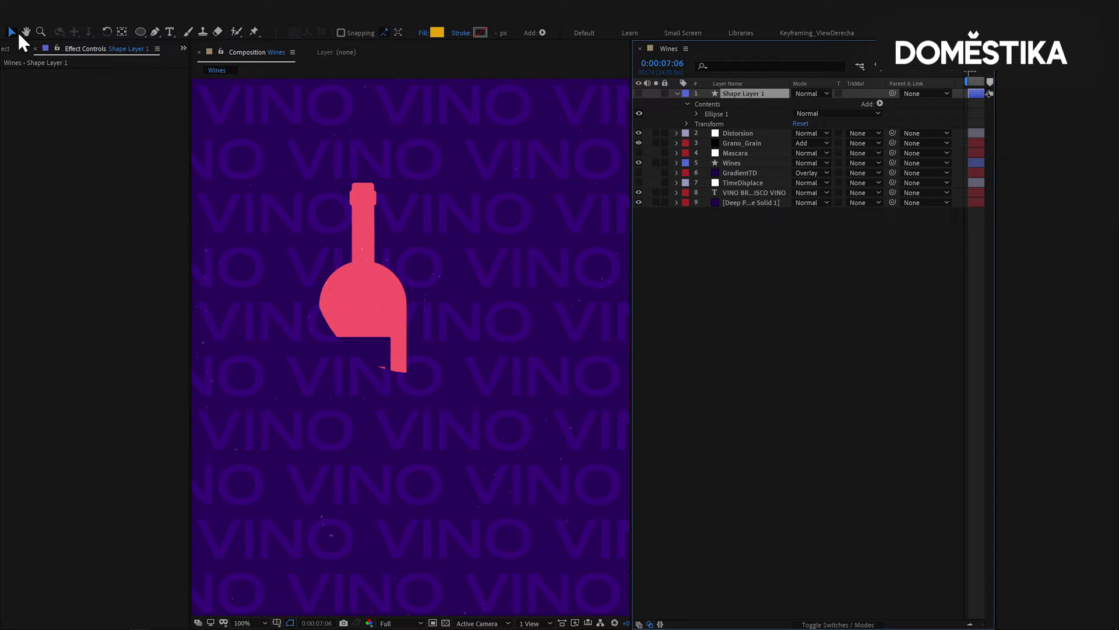
left_click(697, 113)
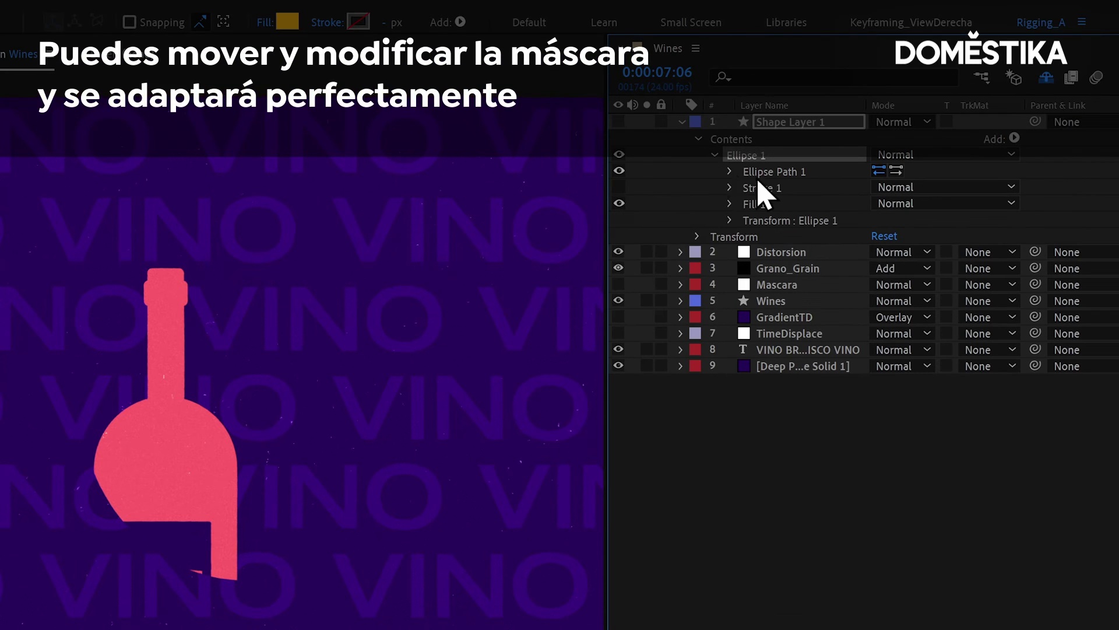
left_click(729, 171)
left_click_drag(900, 190, 1019, 196)
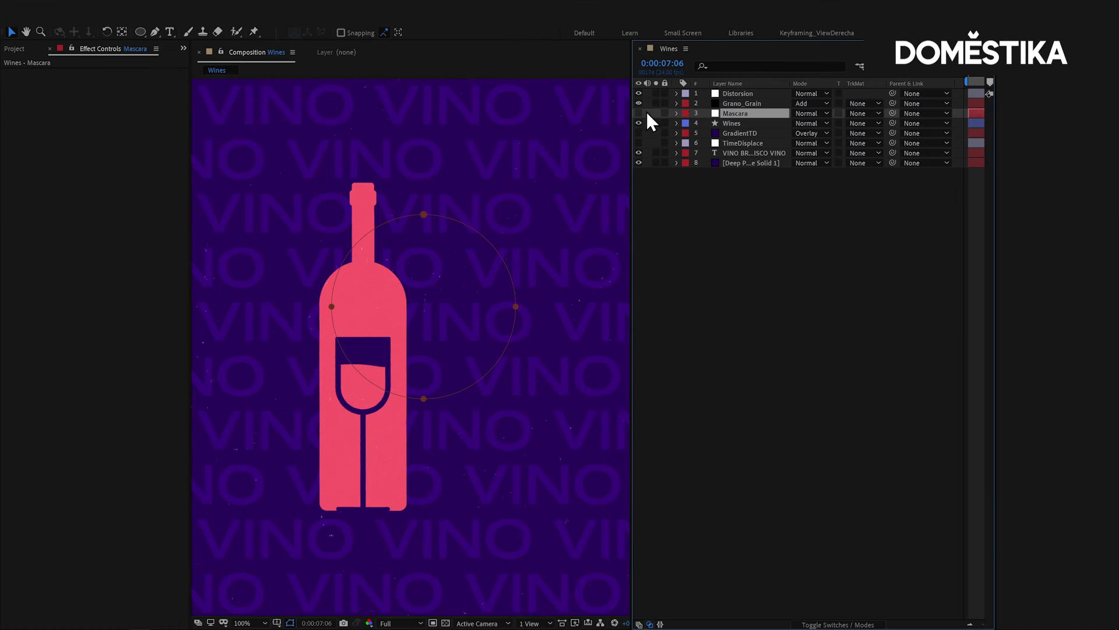
left_click(638, 113)
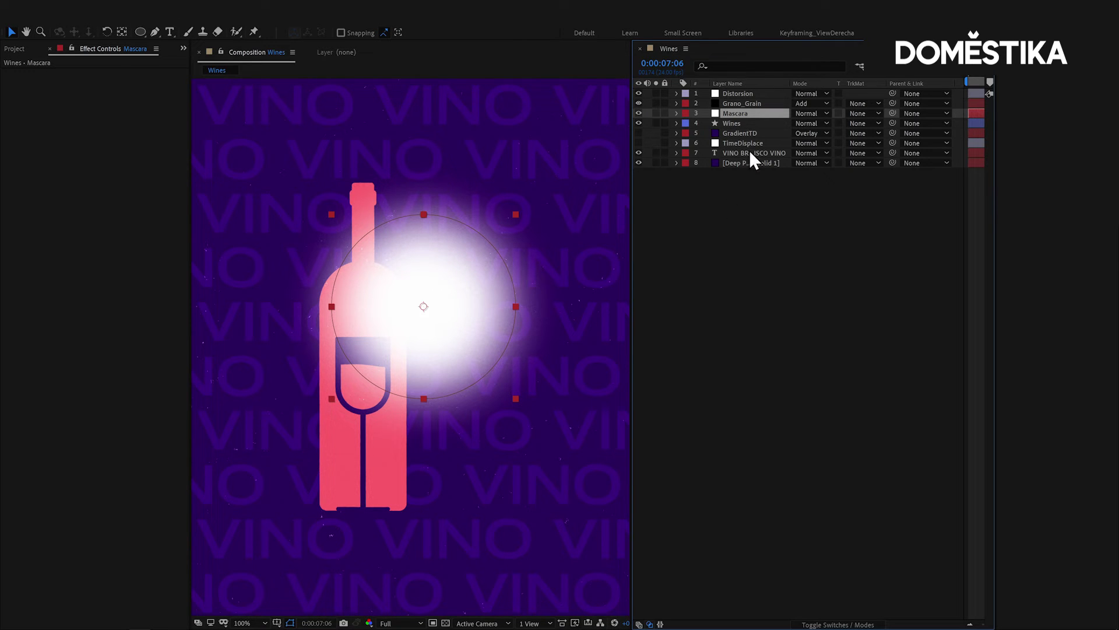
Add Set Matte to Wines taking its matte from the Mascara layer, then hide Mascara
left_click(736, 124)
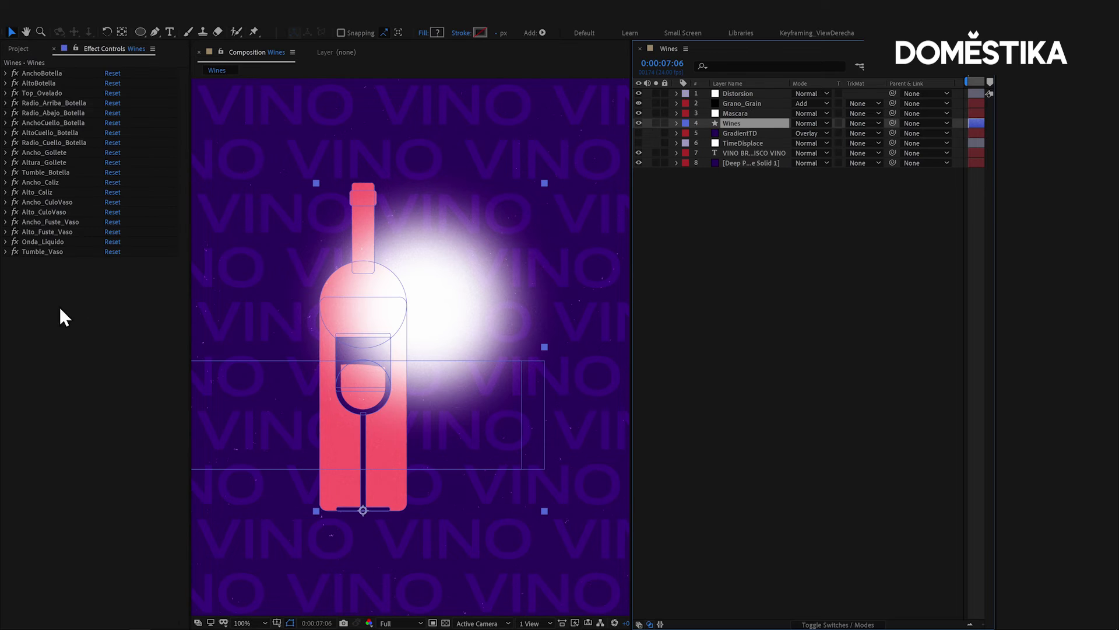
right_click(65, 317)
left_click(135, 129)
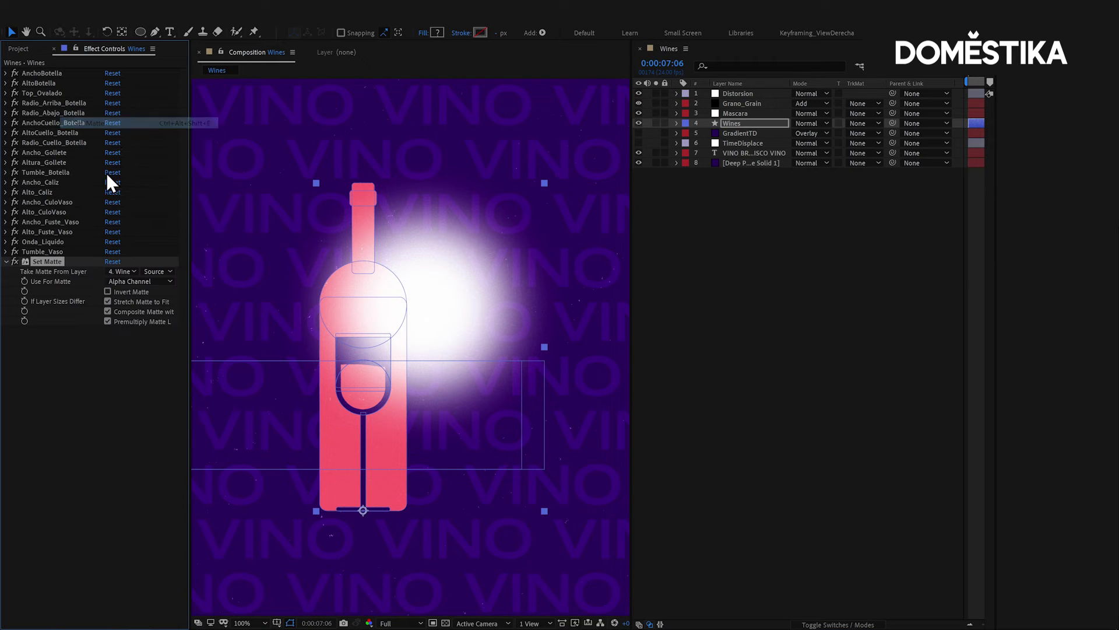
left_click(120, 271)
left_click(156, 317)
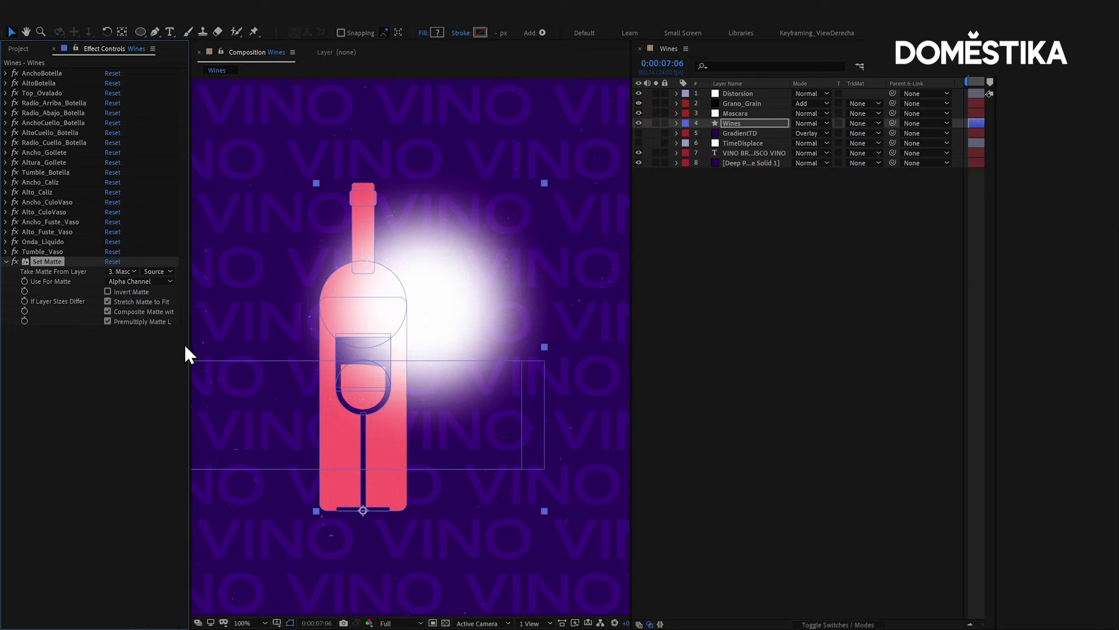
left_click(638, 113)
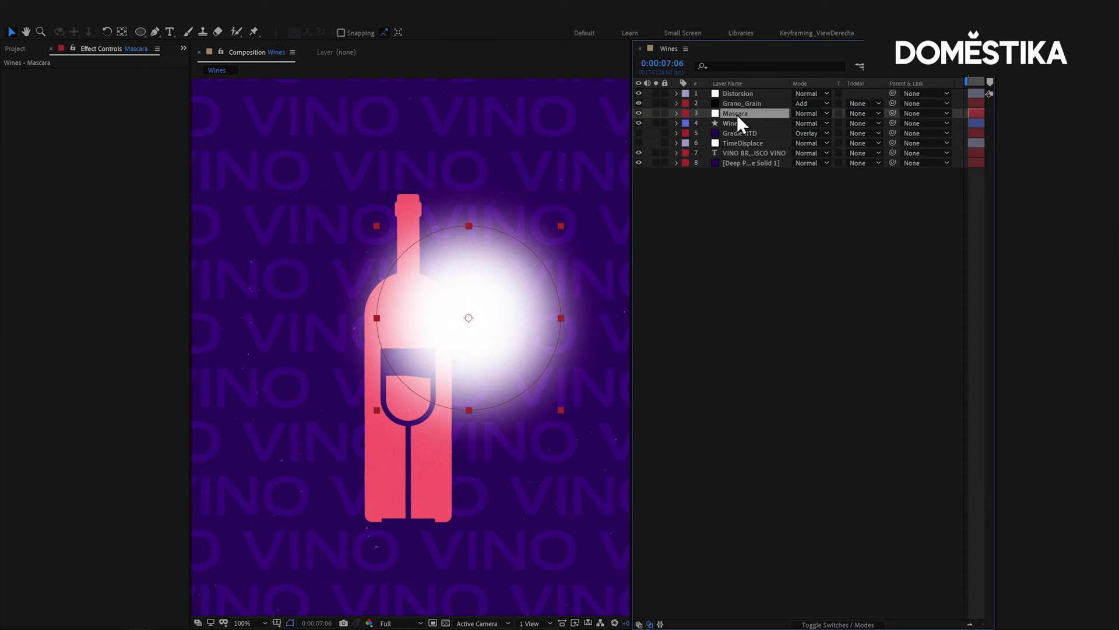
left_click(86, 19)
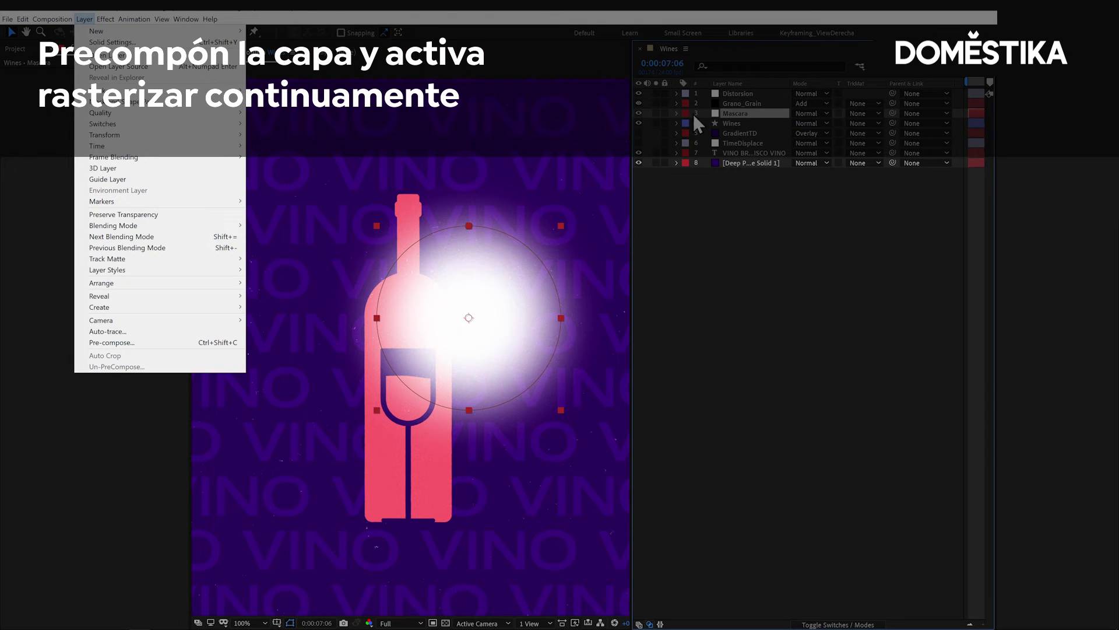
Pre-compose Mascara, leaving all attributes in the Wines composition
left_click(116, 343)
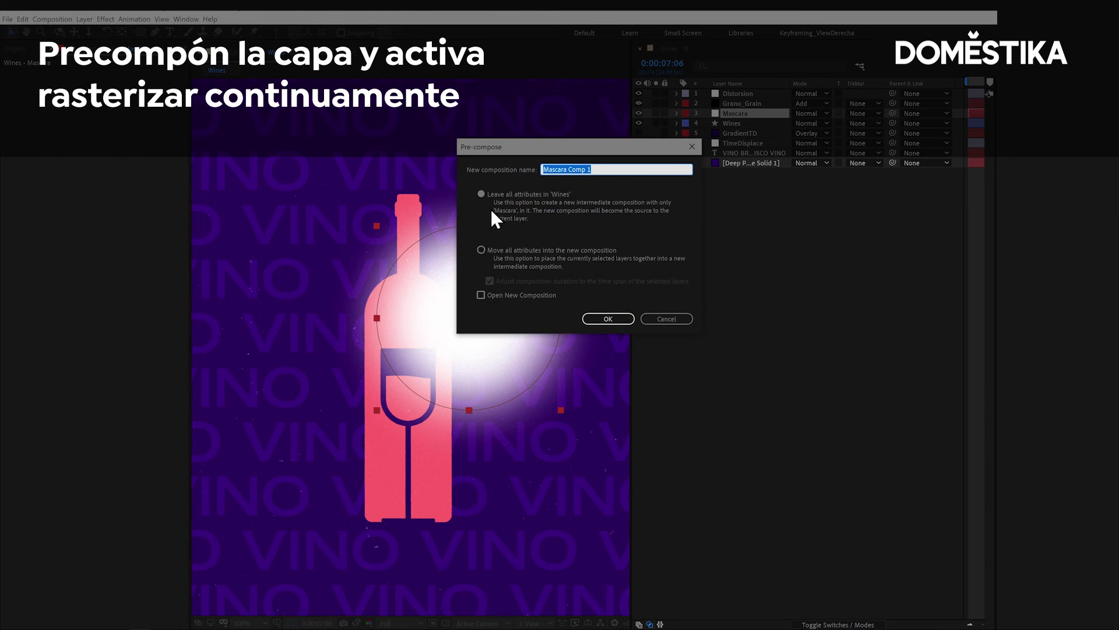
left_click(608, 318)
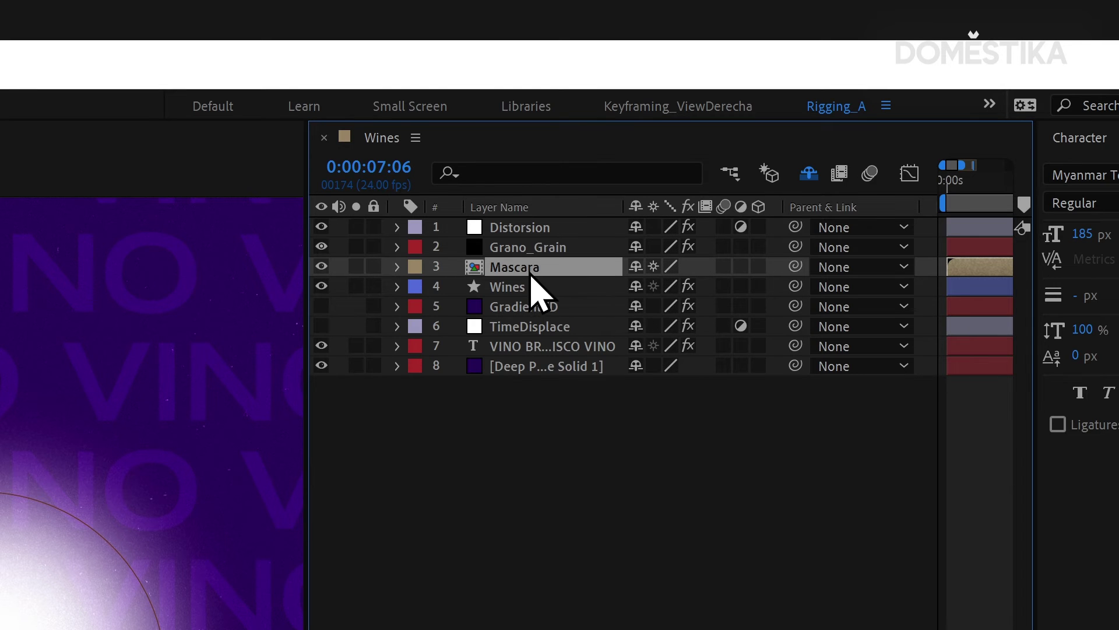
Keep Mascara as the Wines matte layer and switch its source to Effects & Masks
left_click(740, 124)
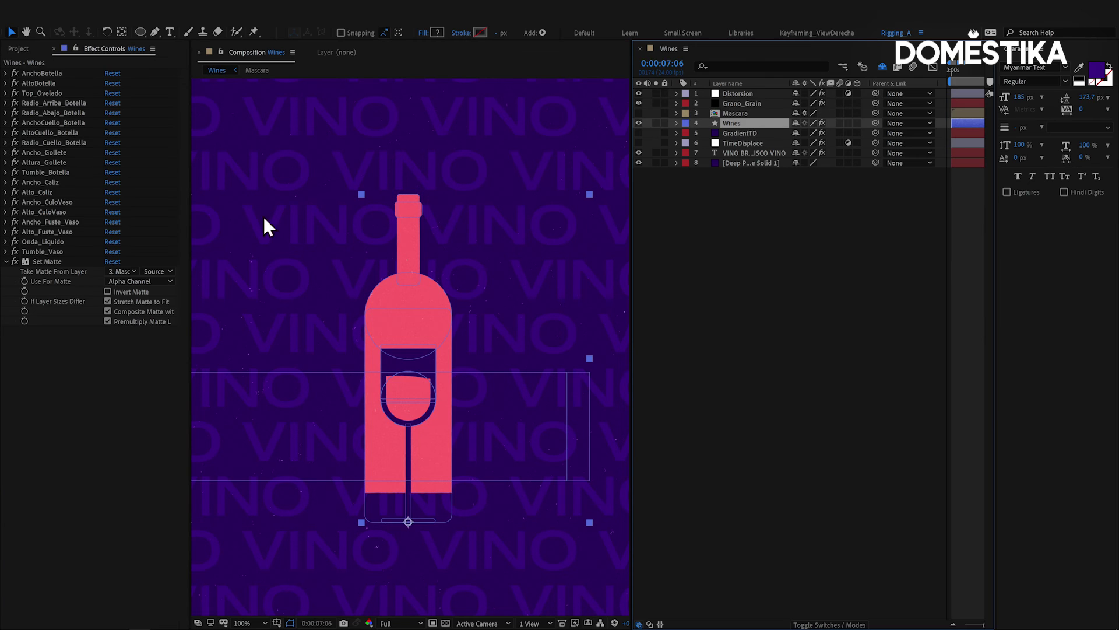
left_click(124, 271)
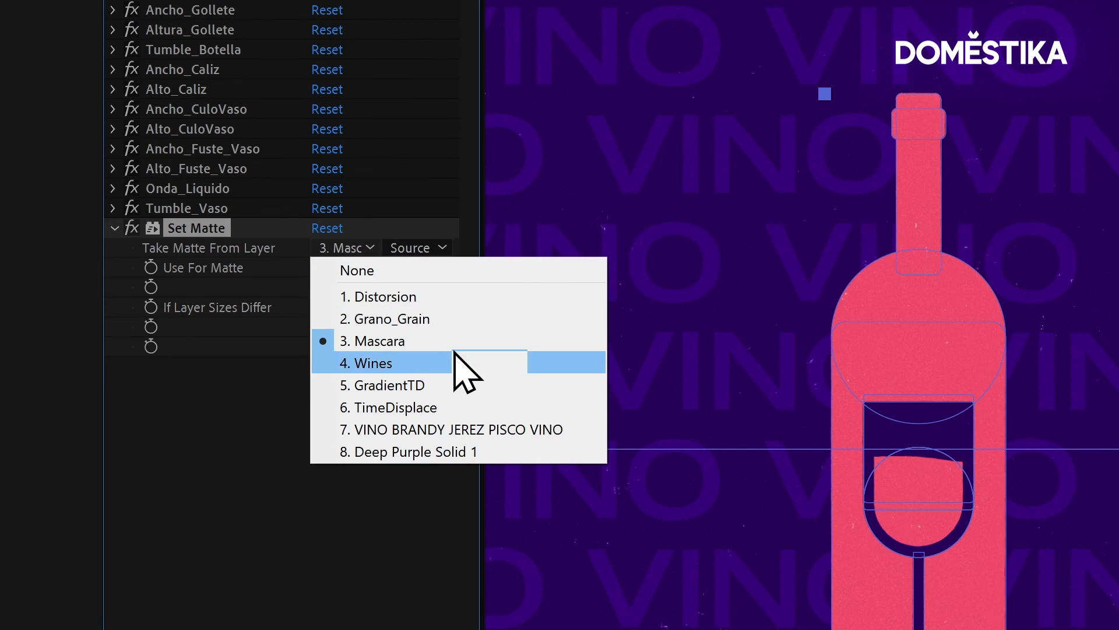
left_click(169, 318)
left_click(416, 248)
left_click(473, 314)
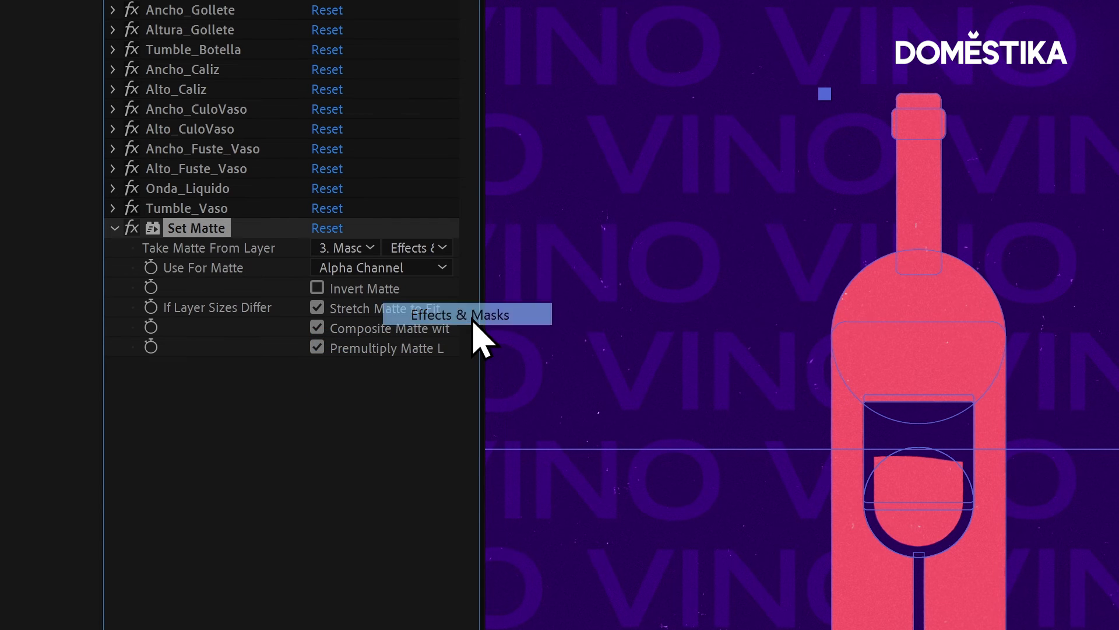
left_click(736, 94)
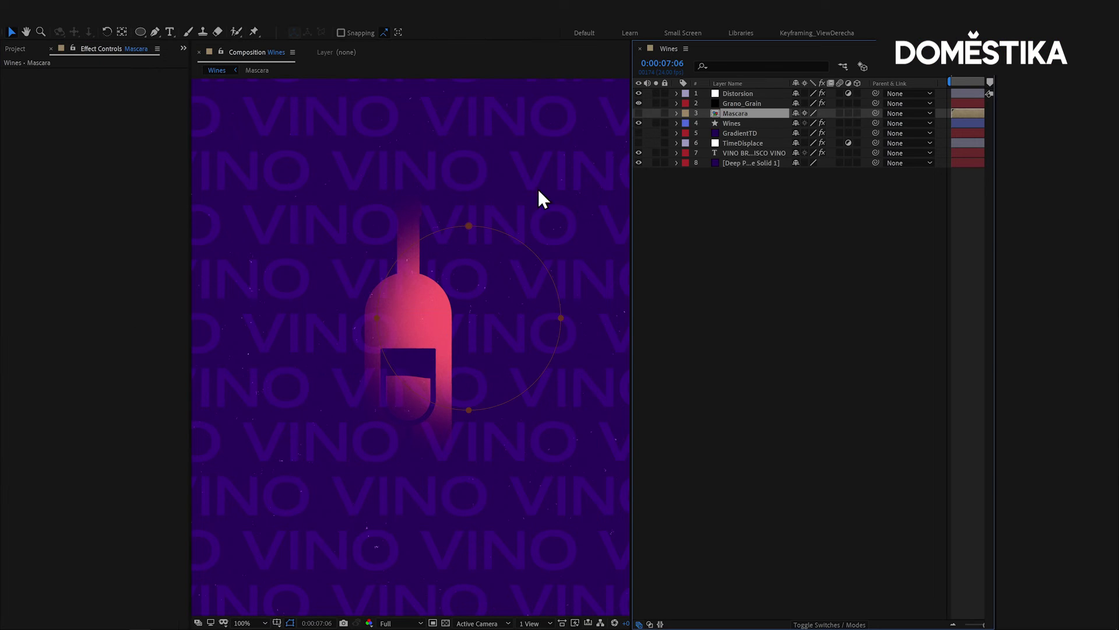
Reshape Mascara's Mask 1 by pulling its top point down and moving its left point inward
left_click(740, 114)
left_click(676, 113)
left_click(687, 124)
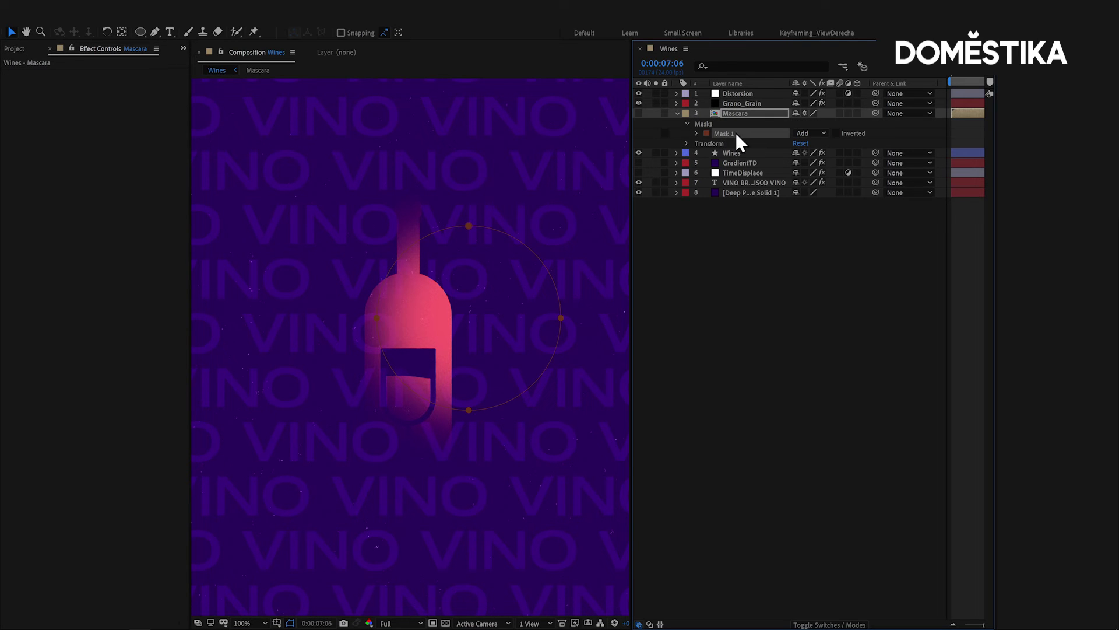
left_click(468, 225)
left_click_drag(469, 226, 470, 292)
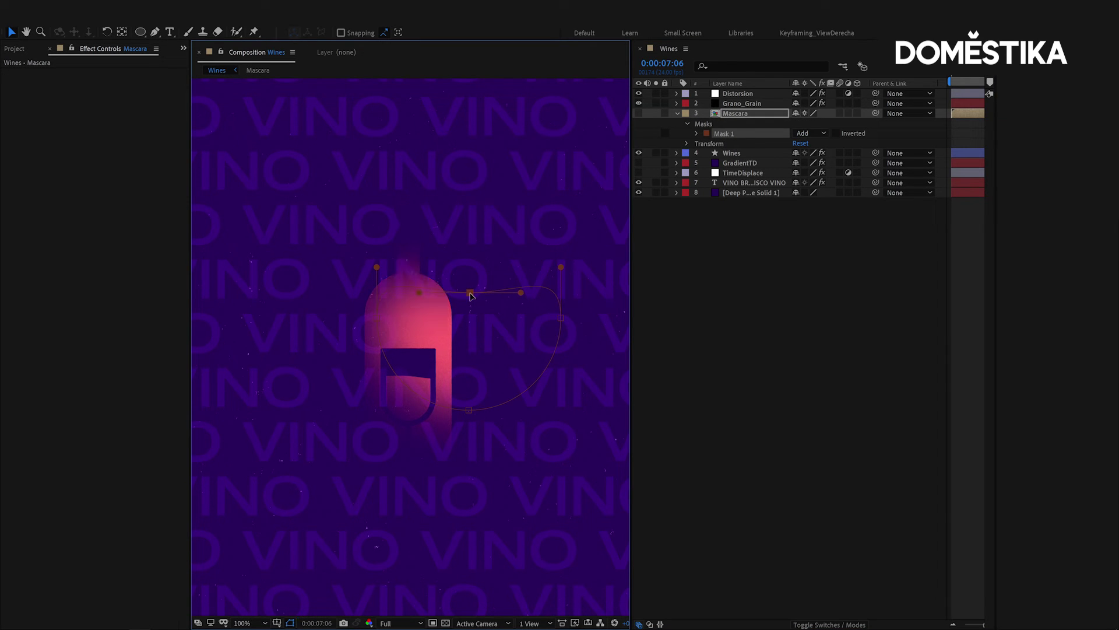
left_click_drag(471, 242, 482, 296)
left_click_drag(316, 316, 374, 310)
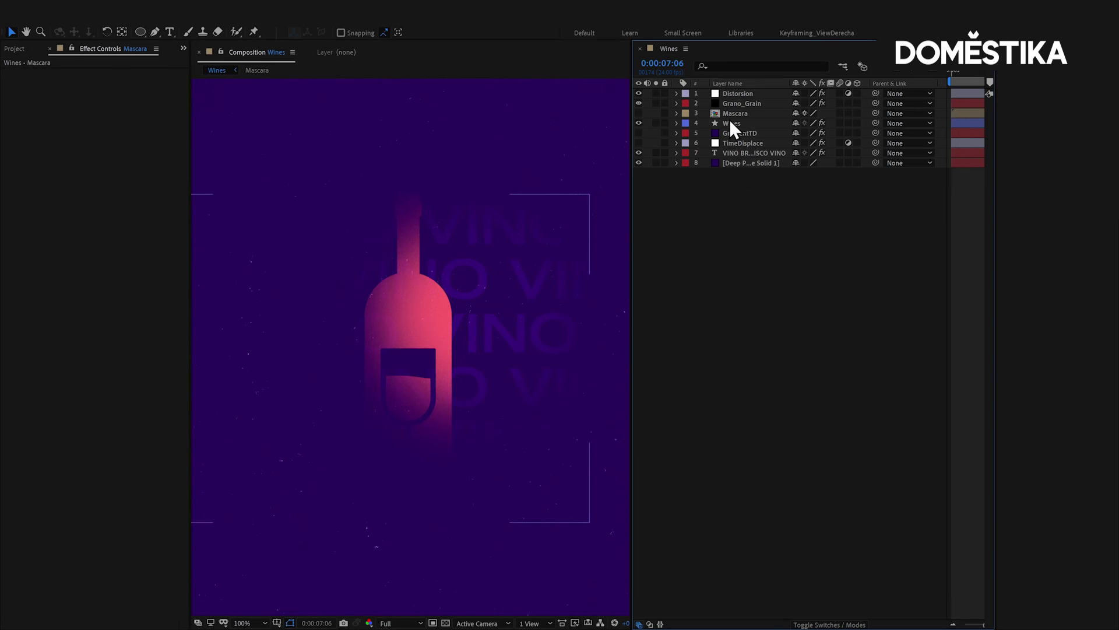
left_click(732, 115)
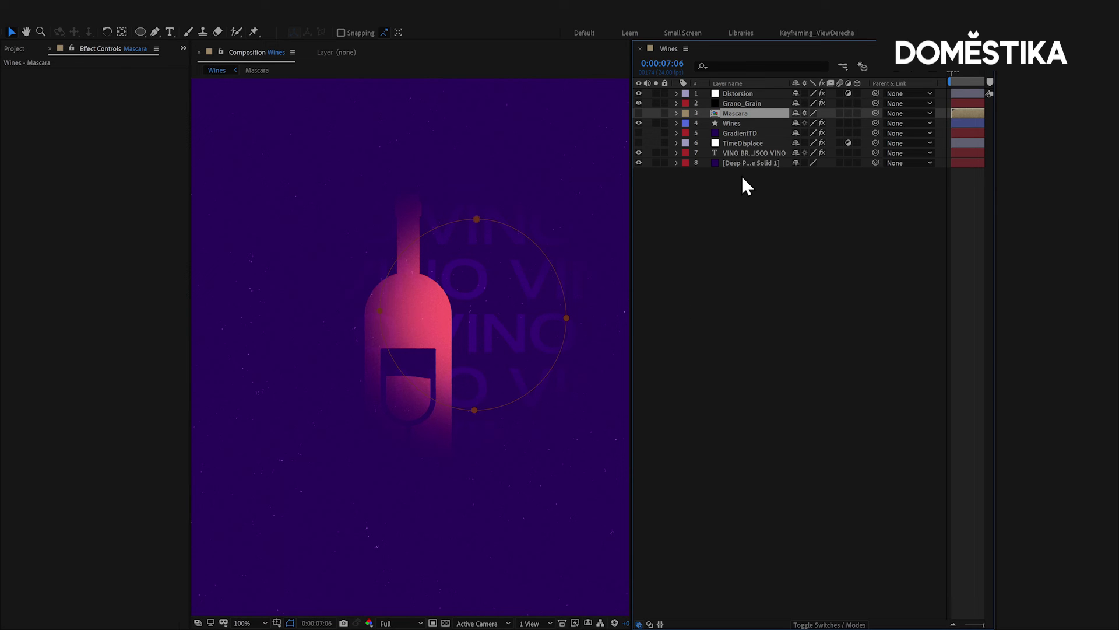
Apply Turbulent Displace to Mascara through an FX Console search for 'turbu', setting Amount to 352
key("ctrl+space")
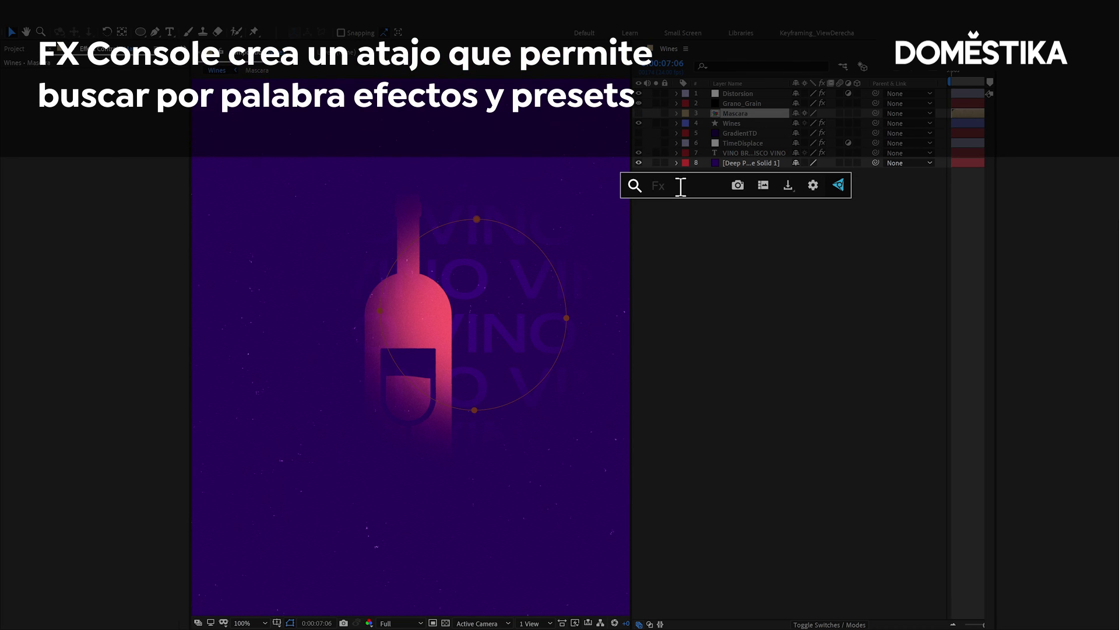
type("tur")
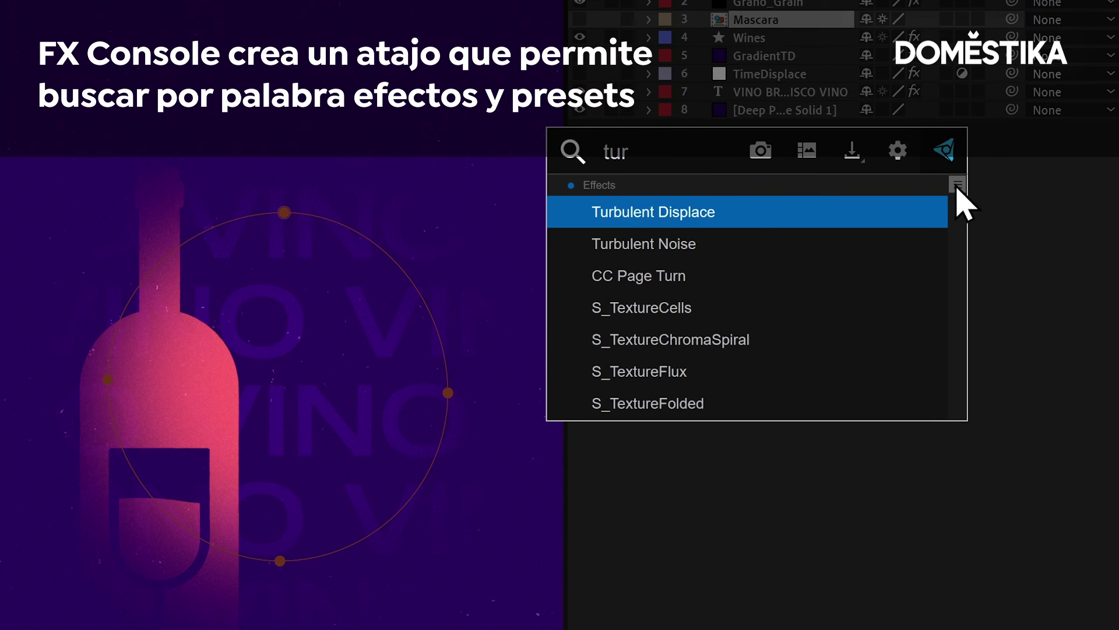
mouse_move(957, 195)
left_mouse_down()
mouse_move(964, 244)
mouse_move(939, 415)
mouse_move(981, 211)
mouse_move(975, 162)
left_mouse_up()
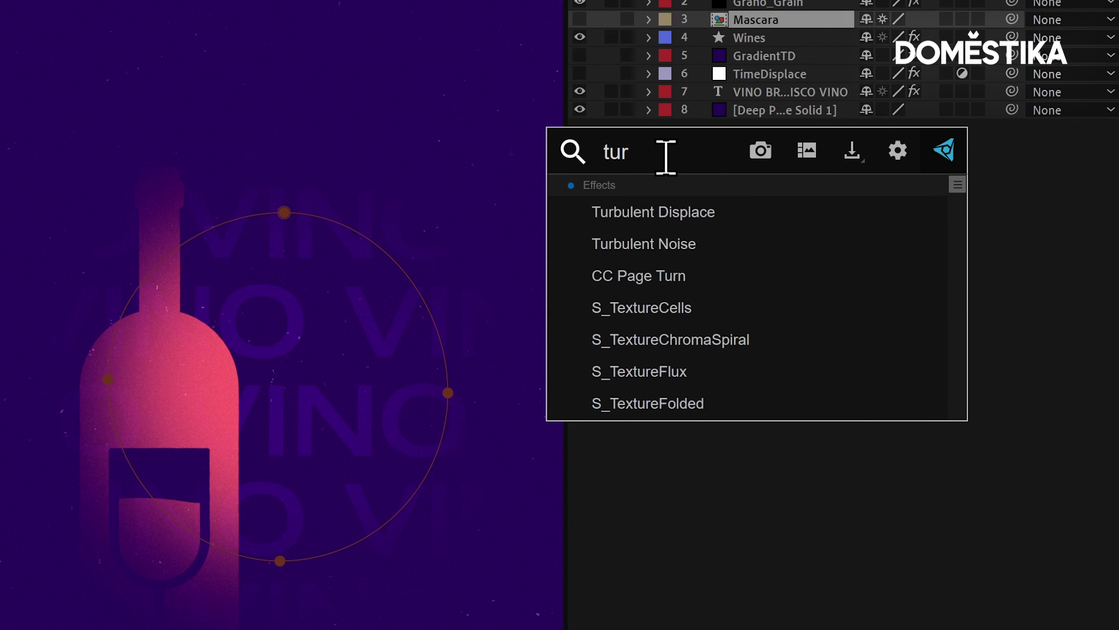
type("bu")
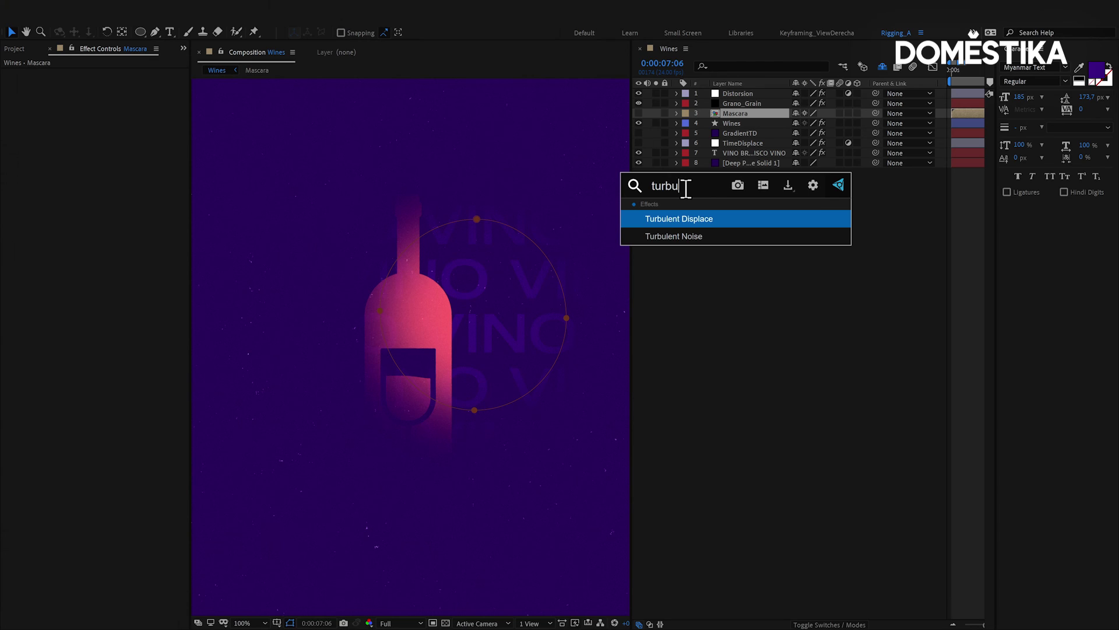
key("Return")
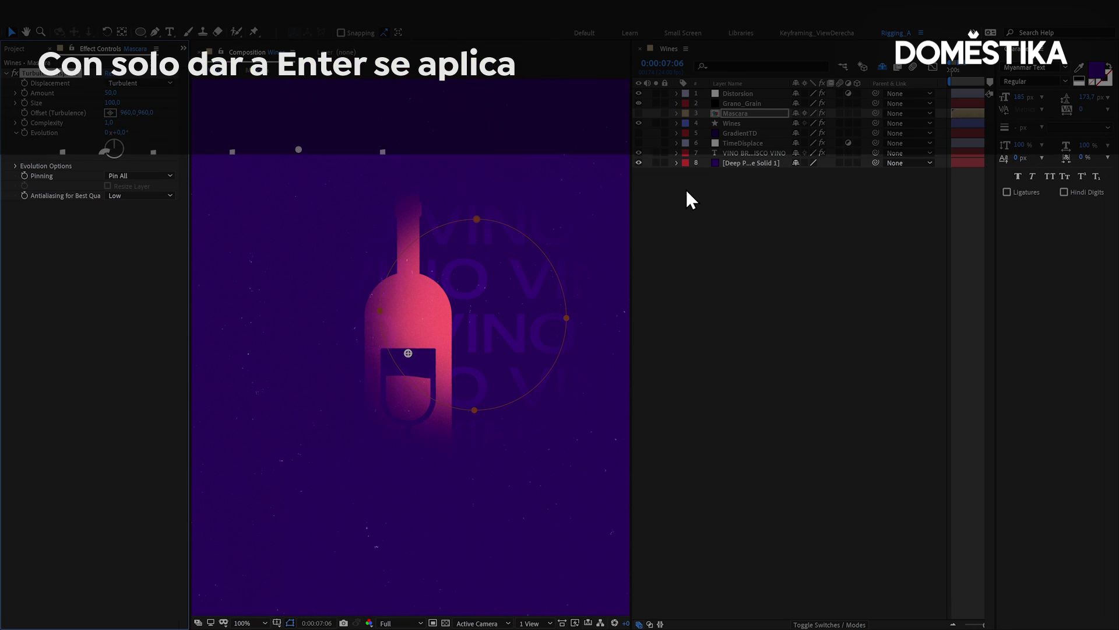
left_click_drag(257, 196, 551, 196)
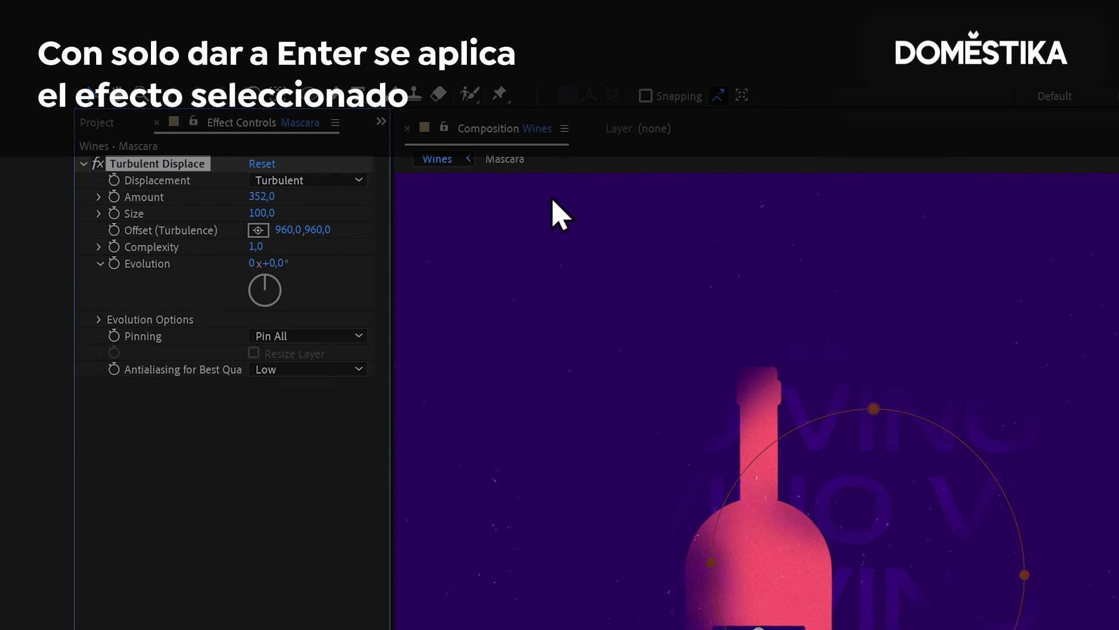